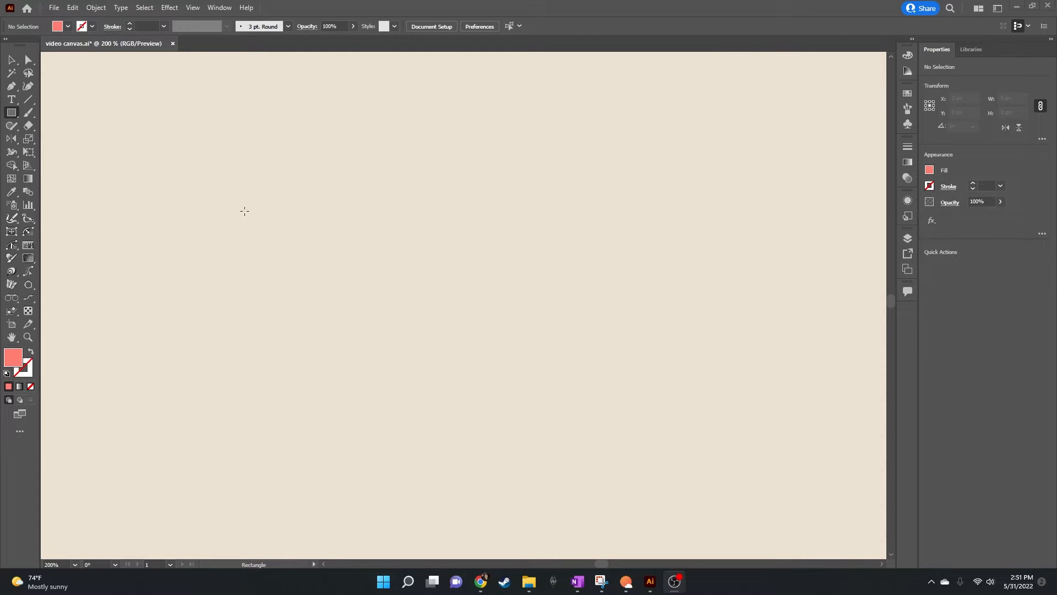
Step: Draw an upright rectangle about 53 by 125 px and fully round its two top corners
{"action": "left_click_drag", "start_coordinate": [398, 128], "coordinate": [475, 310]}
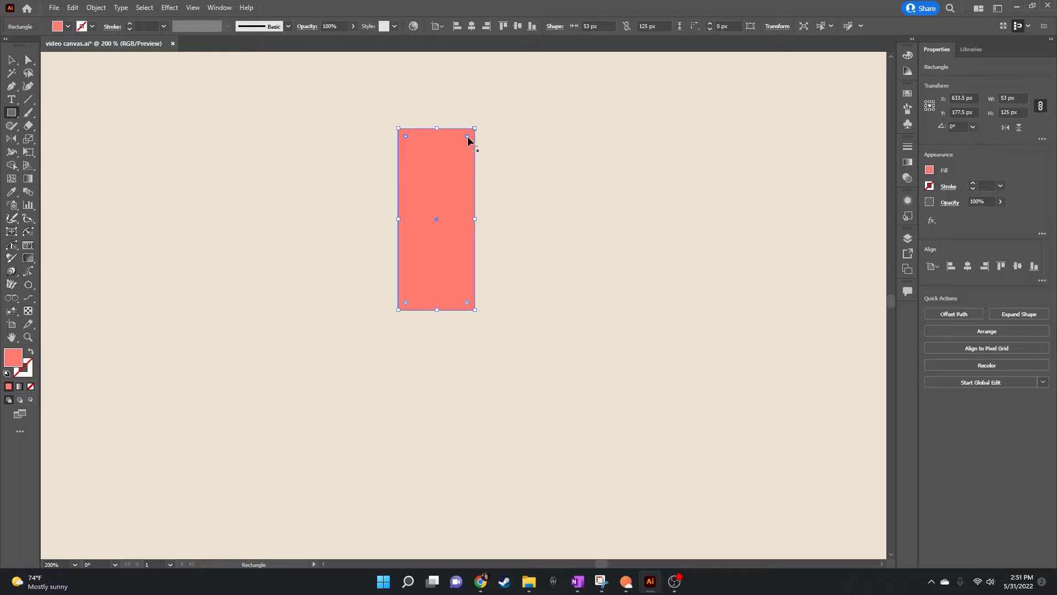
{"action": "left_click_drag", "start_coordinate": [467, 137], "coordinate": [431, 214]}
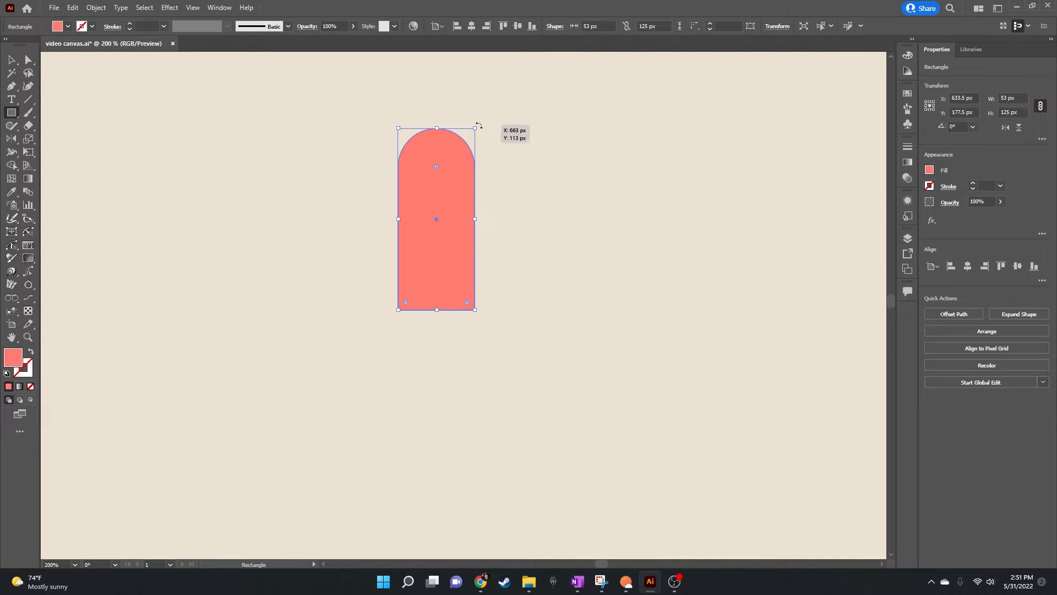
Step: Rotate the rounded shape 45° counter-clockwise and reflect a copy of it across a vertical axis through its centre
{"action": "left_click_drag", "start_coordinate": [479, 126], "coordinate": [406, 105]}
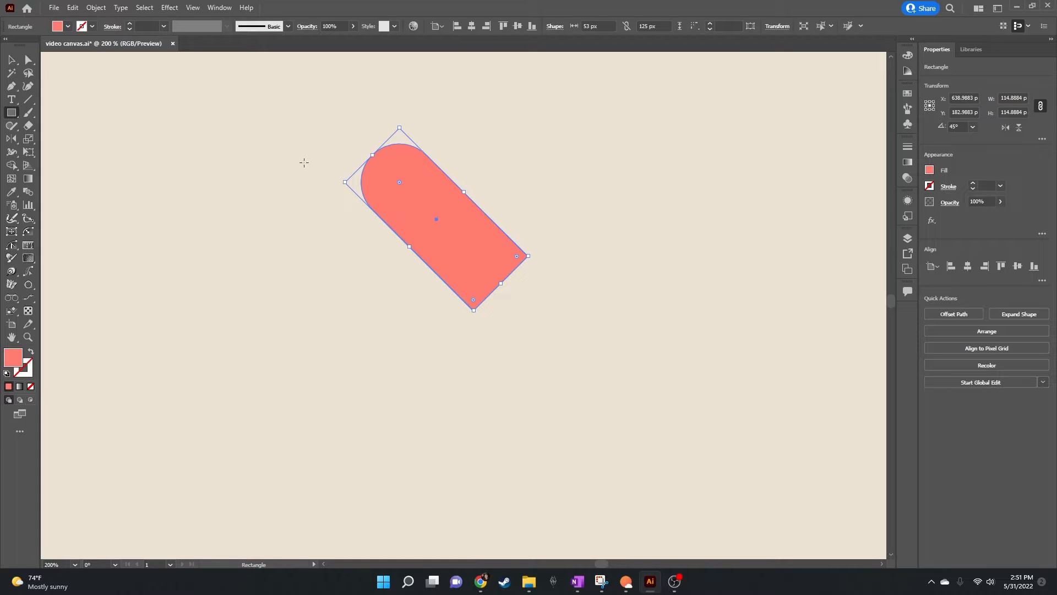
{"action": "left_click", "coordinate": [9, 141]}
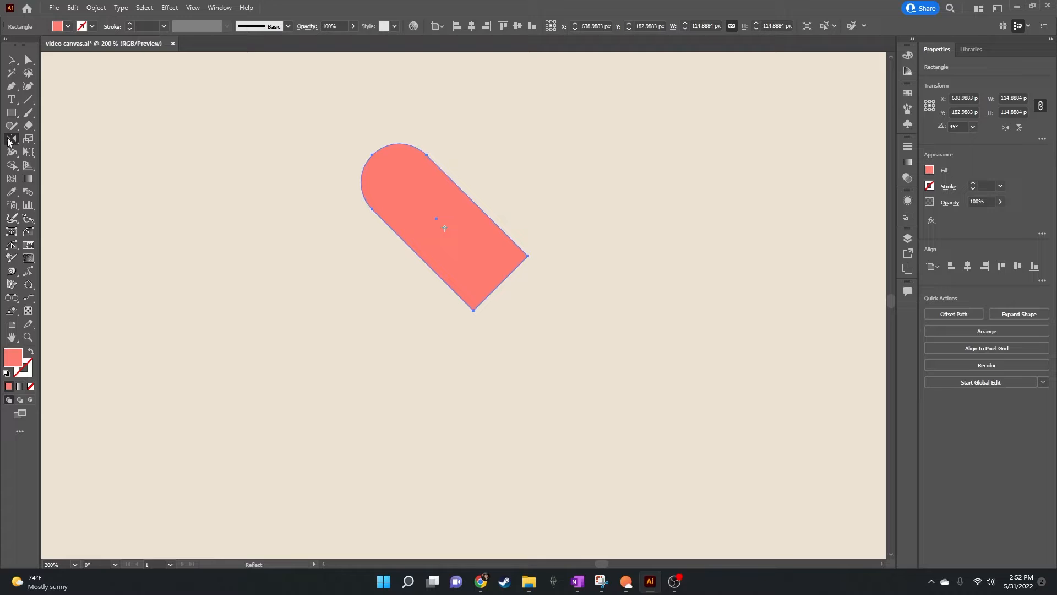
{"action": "left_click", "coordinate": [436, 219], "text": "alt"}
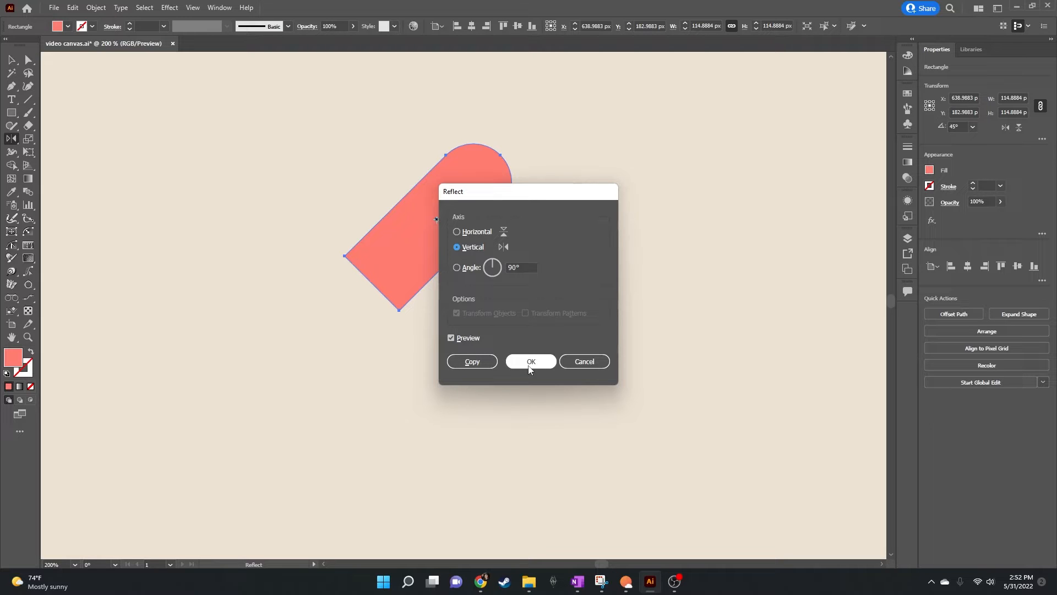
{"action": "left_click", "coordinate": [480, 364]}
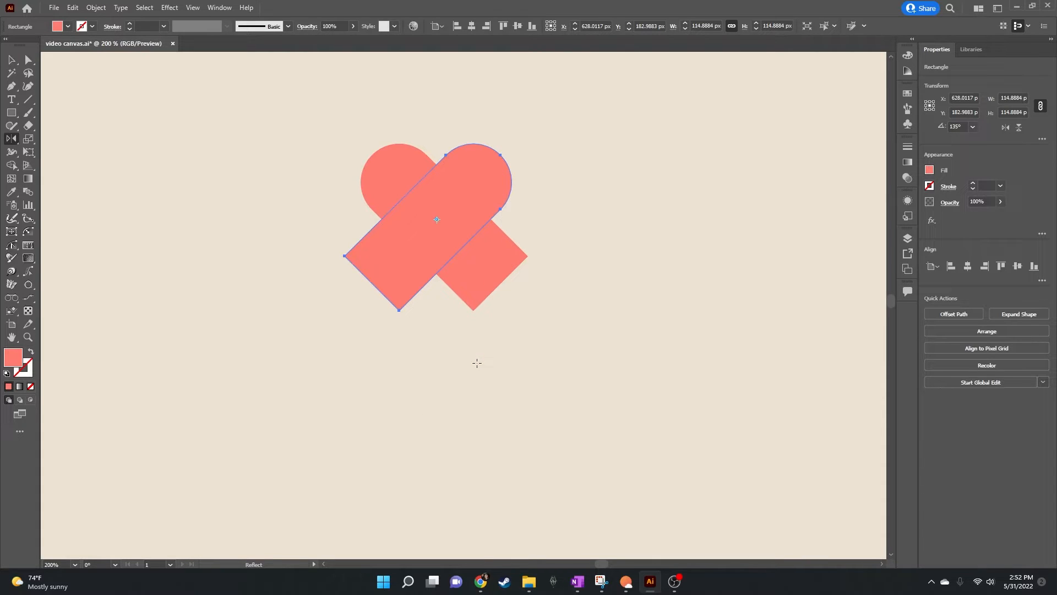
Step: With Shape Builder, remove the two lower ends of the crossed shapes and merge the remaining regions into one heart
{"action": "left_click", "coordinate": [11, 59]}
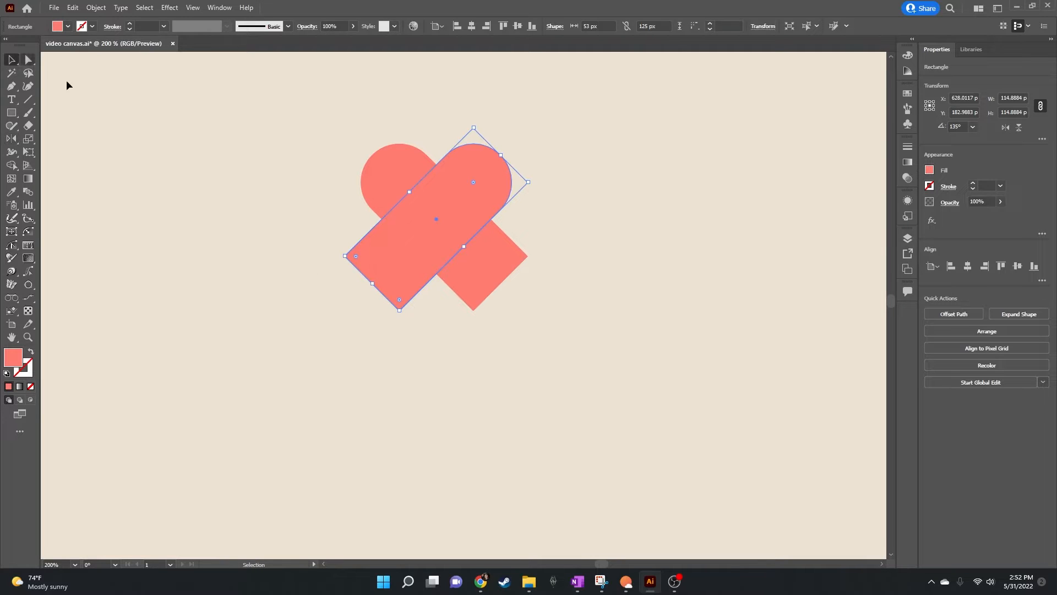
{"action": "left_click_drag", "start_coordinate": [324, 111], "coordinate": [558, 365]}
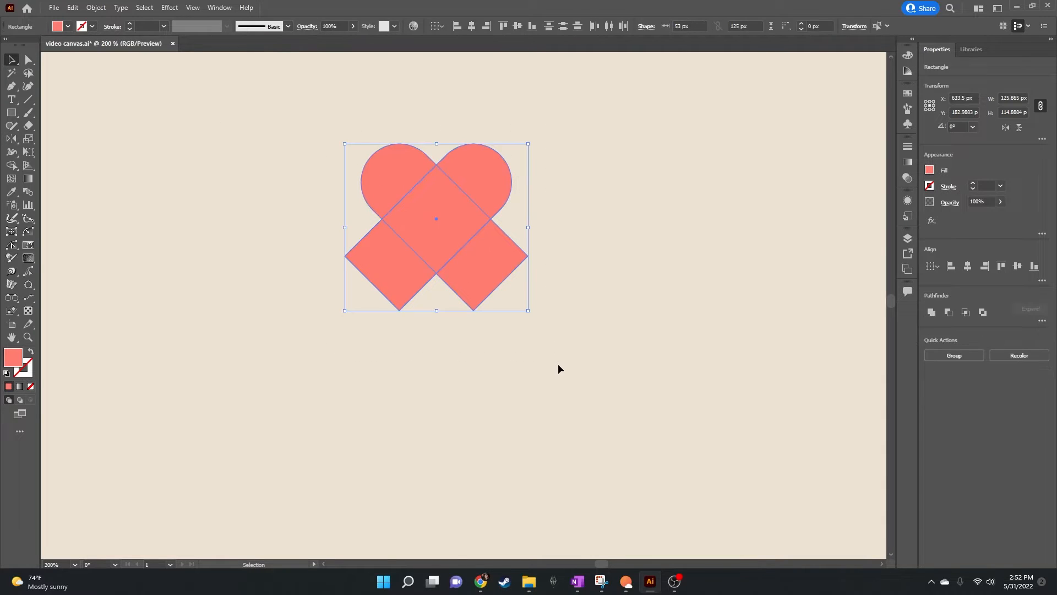
{"action": "left_click", "coordinate": [10, 166]}
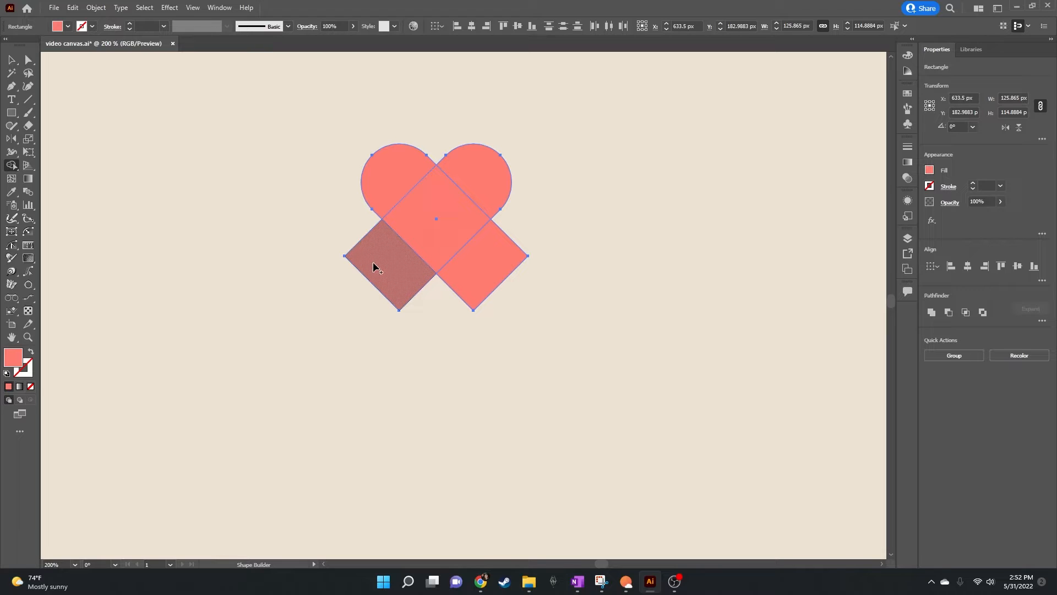
{"action": "left_click", "coordinate": [409, 290], "text": "alt"}
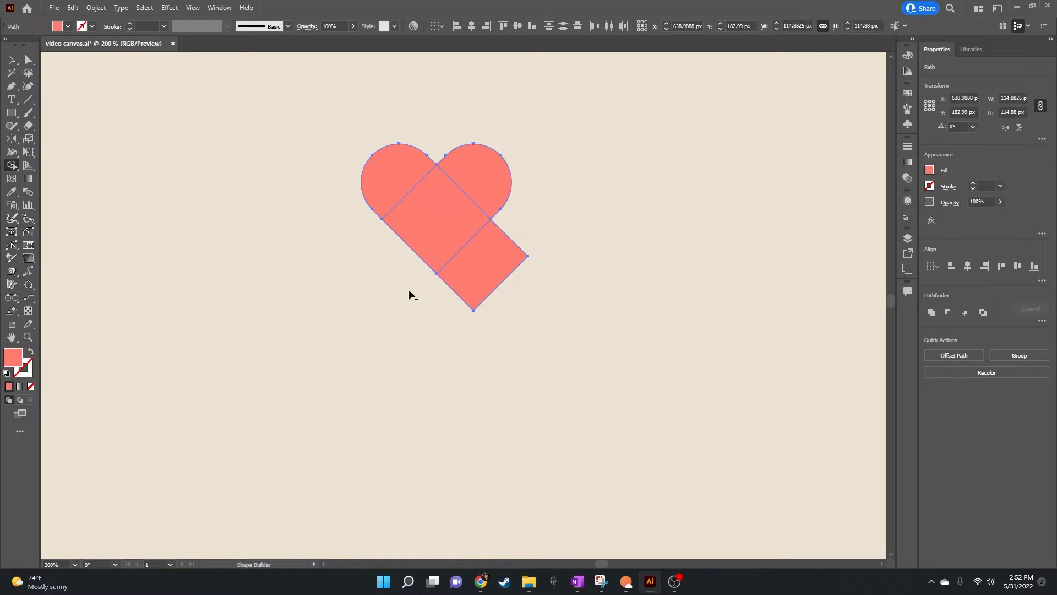
{"action": "left_click", "coordinate": [508, 263], "text": "alt"}
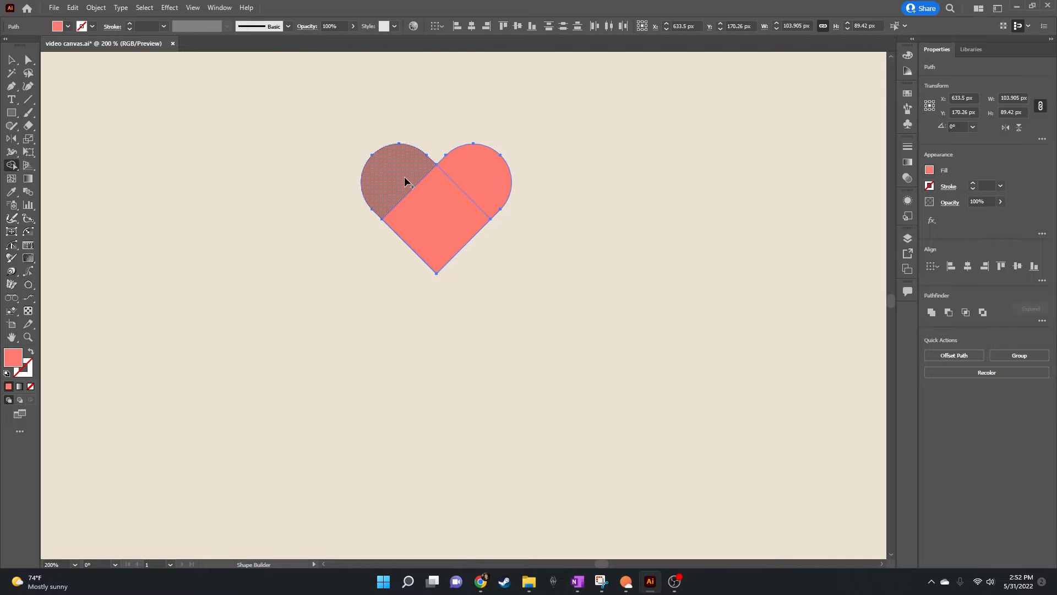
{"action": "mouse_move", "coordinate": [406, 178]}
{"action": "left_mouse_down"}
{"action": "mouse_move", "coordinate": [441, 209]}
{"action": "mouse_move", "coordinate": [473, 179]}
{"action": "left_mouse_up"}
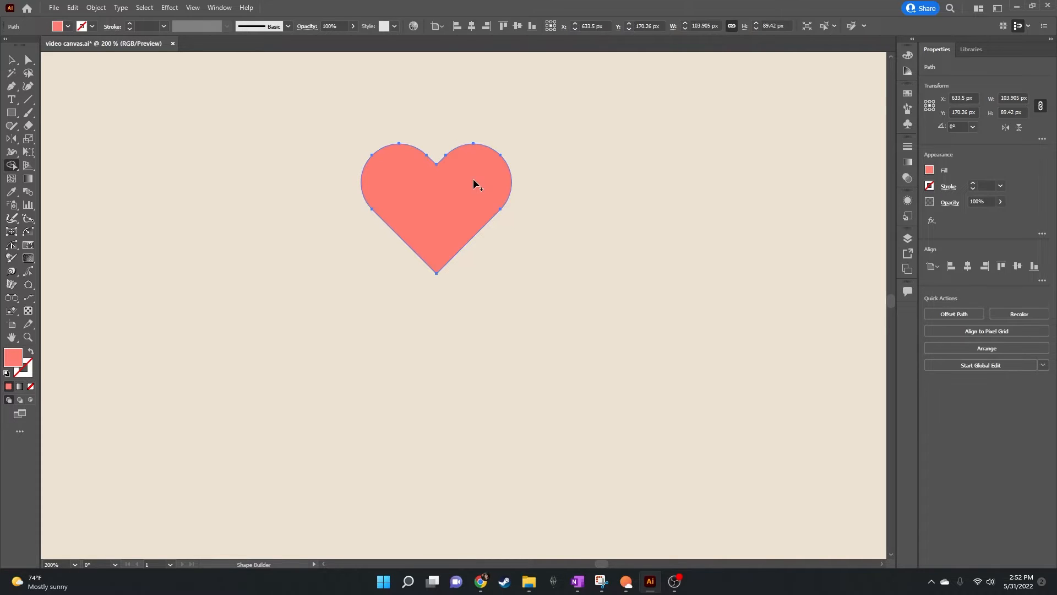
{"action": "left_click", "coordinate": [15, 62]}
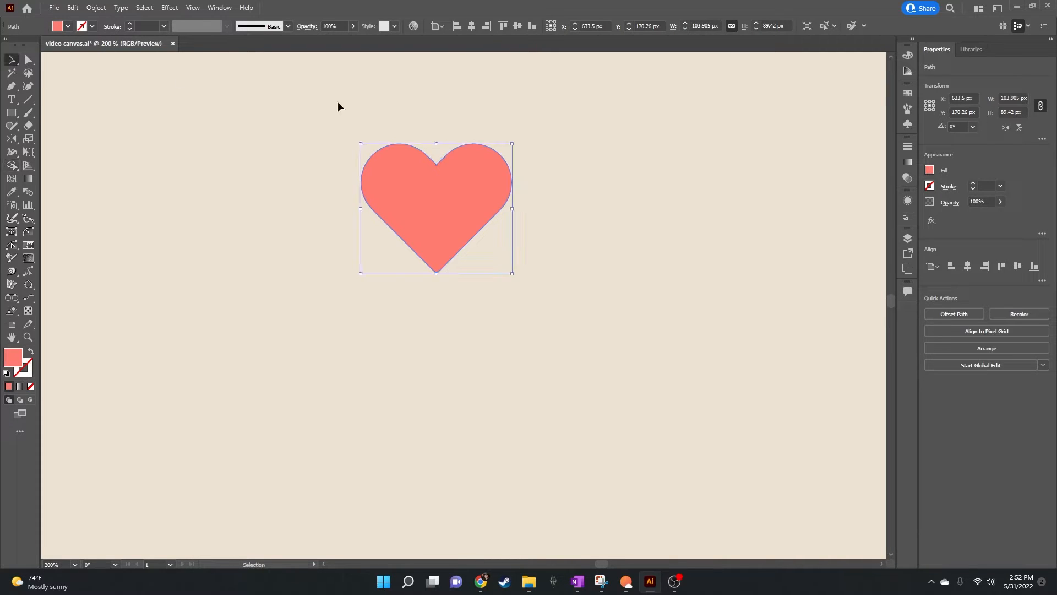
{"action": "left_click", "coordinate": [597, 158]}
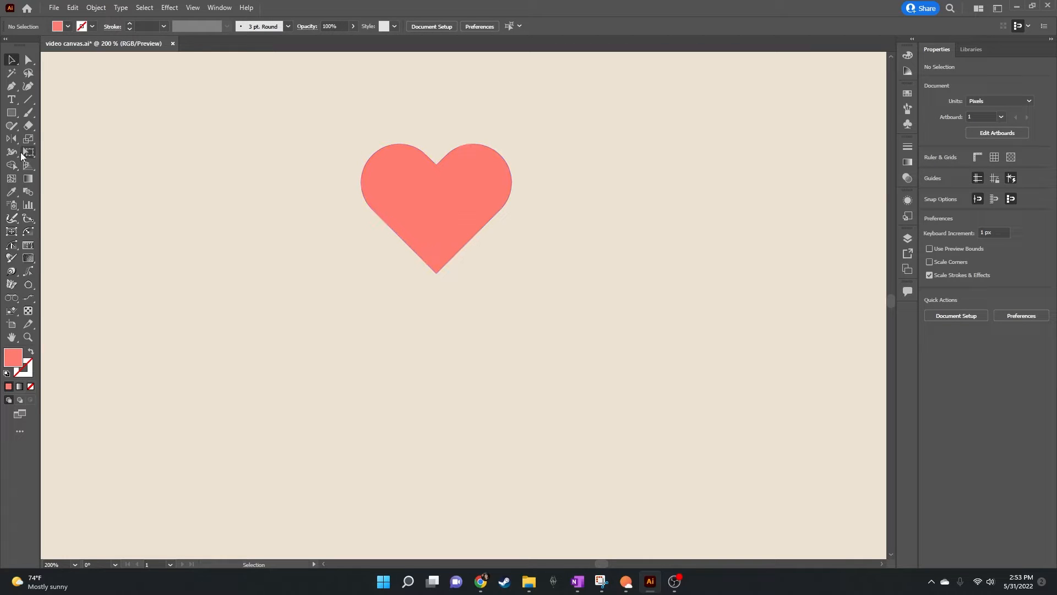
Step: Draw three partly overlapping rectangles beside the heart, the first about 47 by 63 px and the last about 57 by 69 px
{"action": "left_click", "coordinate": [15, 112]}
{"action": "left_click_drag", "start_coordinate": [631, 170], "coordinate": [561, 262]}
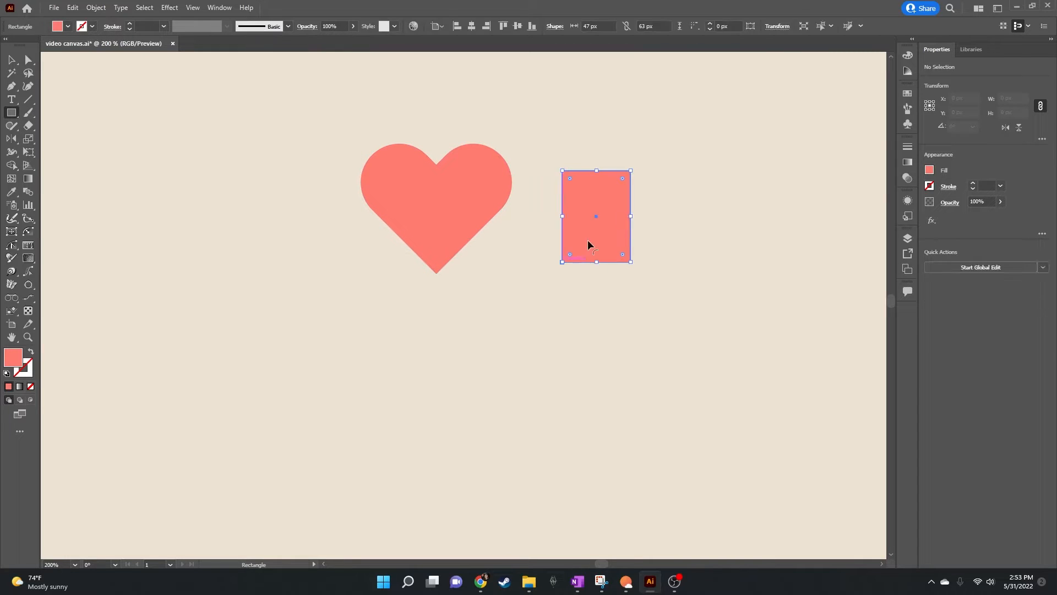
{"action": "left_click_drag", "start_coordinate": [677, 137], "coordinate": [596, 228]}
{"action": "left_click_drag", "start_coordinate": [687, 294], "coordinate": [605, 194]}
Step: With Shape Builder, merge regions of the three rectangles and cut out their combined L-shaped overlap
{"action": "left_click", "coordinate": [11, 60]}
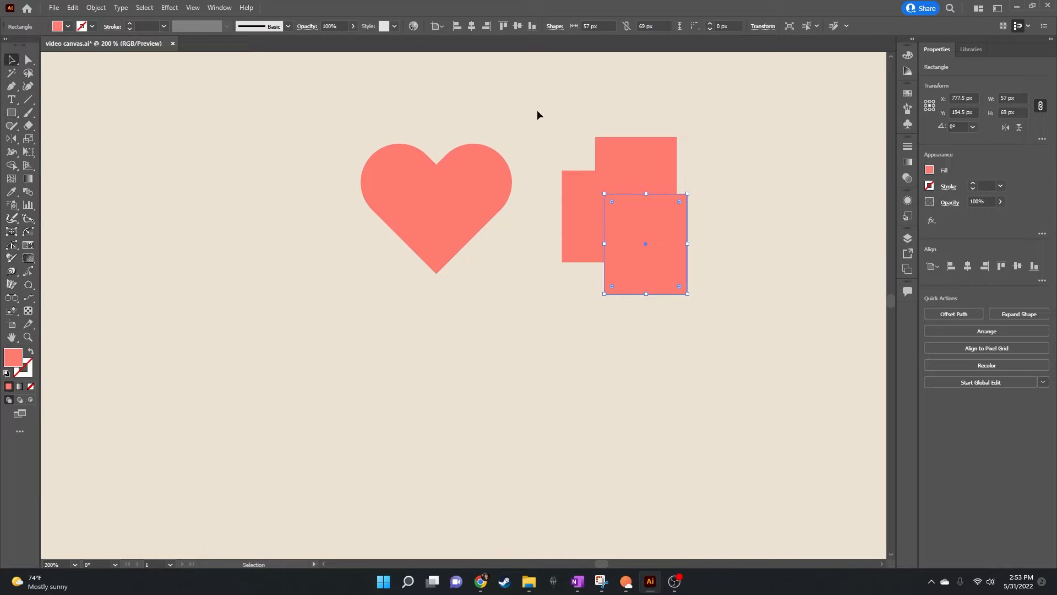
{"action": "left_click_drag", "start_coordinate": [538, 110], "coordinate": [701, 333]}
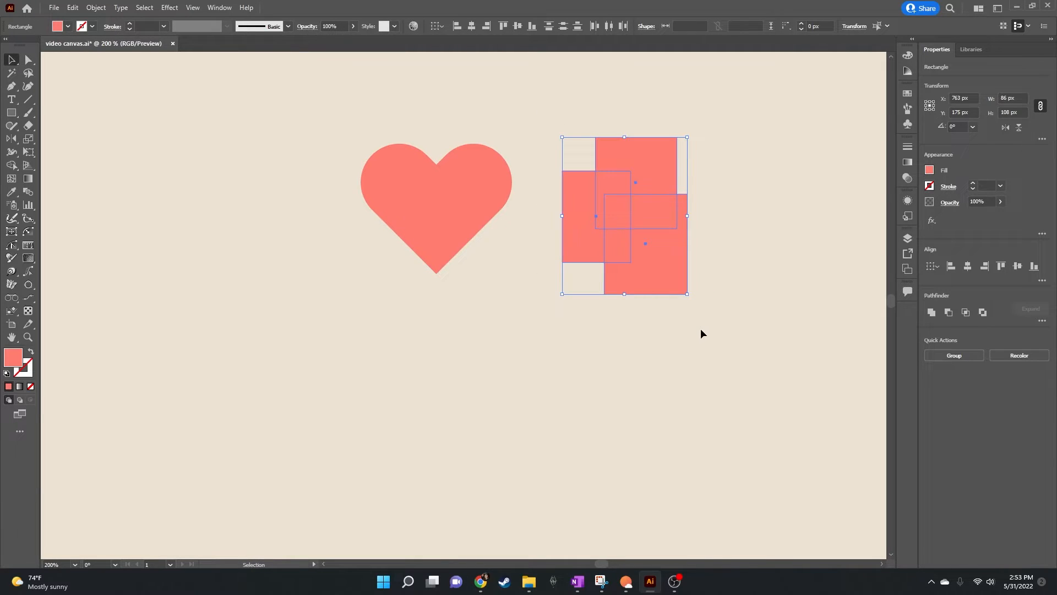
{"action": "left_click", "coordinate": [11, 165]}
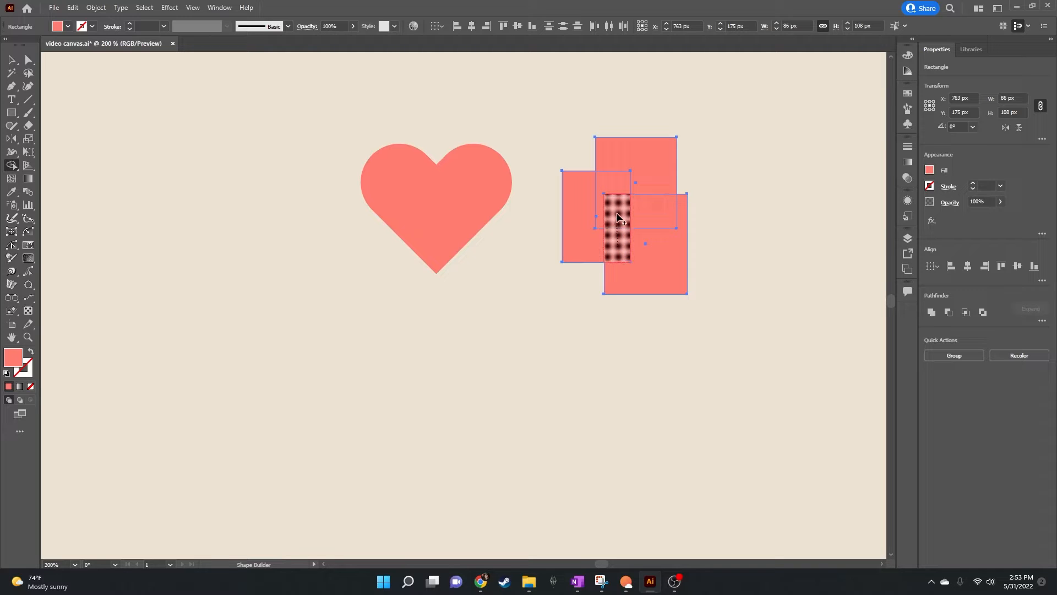
{"action": "left_click_drag", "start_coordinate": [616, 214], "coordinate": [644, 211]}
{"action": "mouse_move", "coordinate": [639, 154]}
{"action": "left_mouse_down"}
{"action": "mouse_move", "coordinate": [626, 176]}
{"action": "mouse_move", "coordinate": [583, 193]}
{"action": "left_mouse_up"}
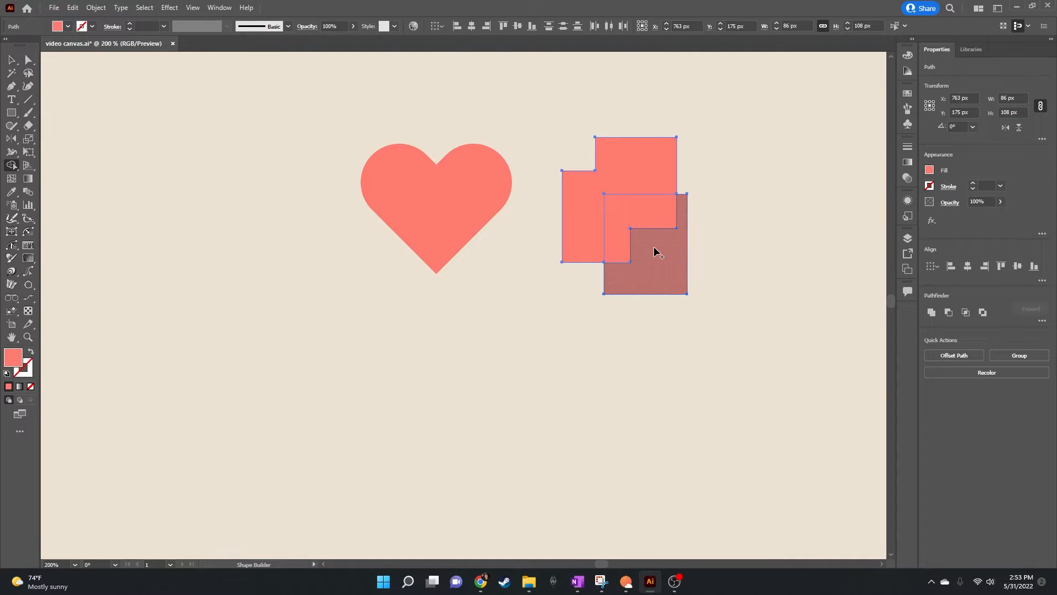
{"action": "left_click", "coordinate": [630, 213], "text": "alt"}
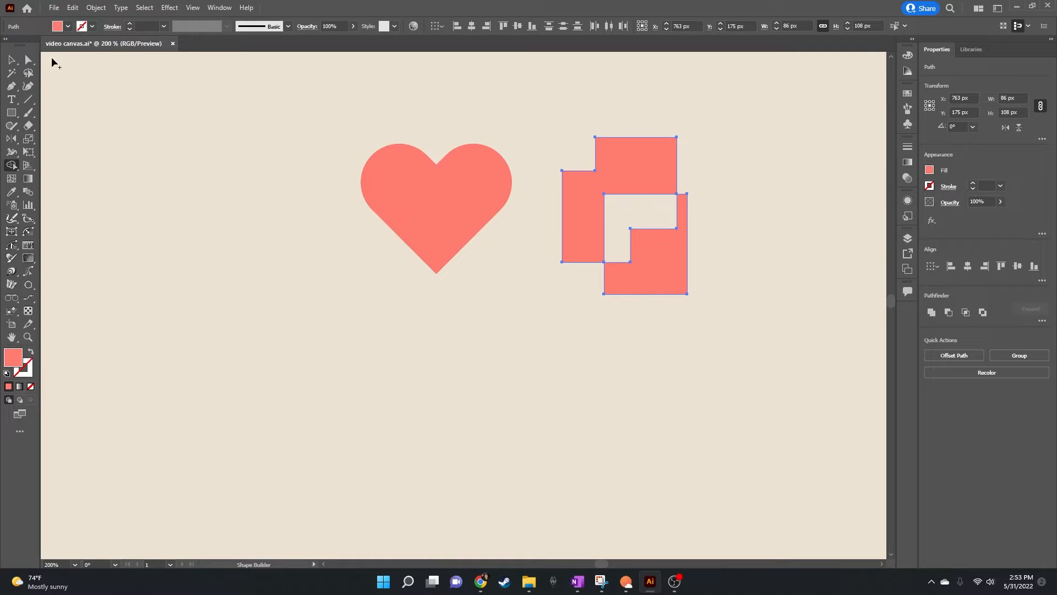
Step: Delete the combined rectangle shapes and the heart from the canvas
{"action": "left_click", "coordinate": [11, 59]}
{"action": "key", "text": "Delete"}
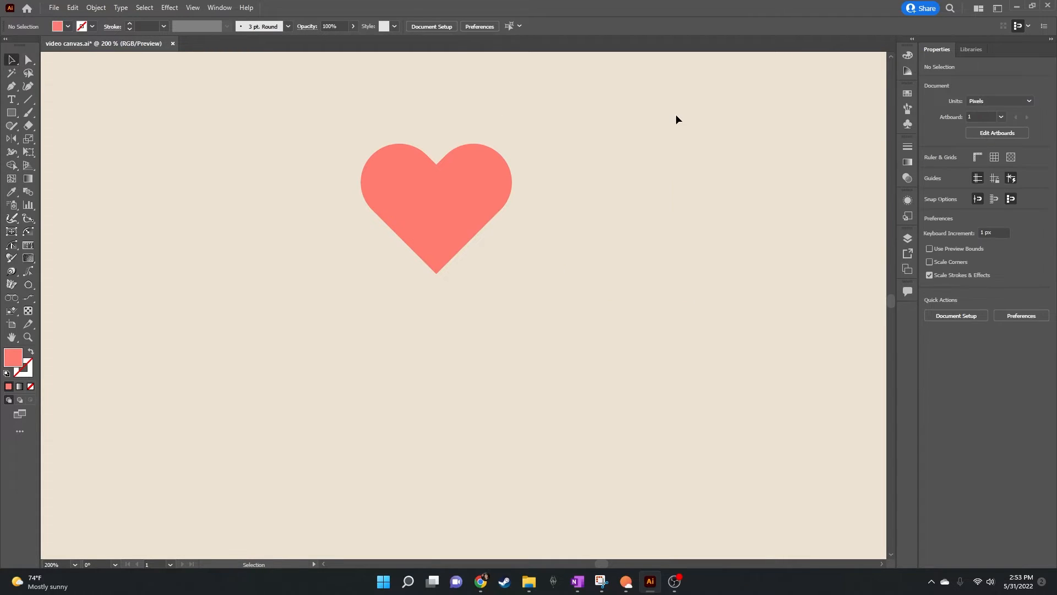
{"action": "left_click", "coordinate": [424, 208]}
{"action": "key", "text": "Delete"}
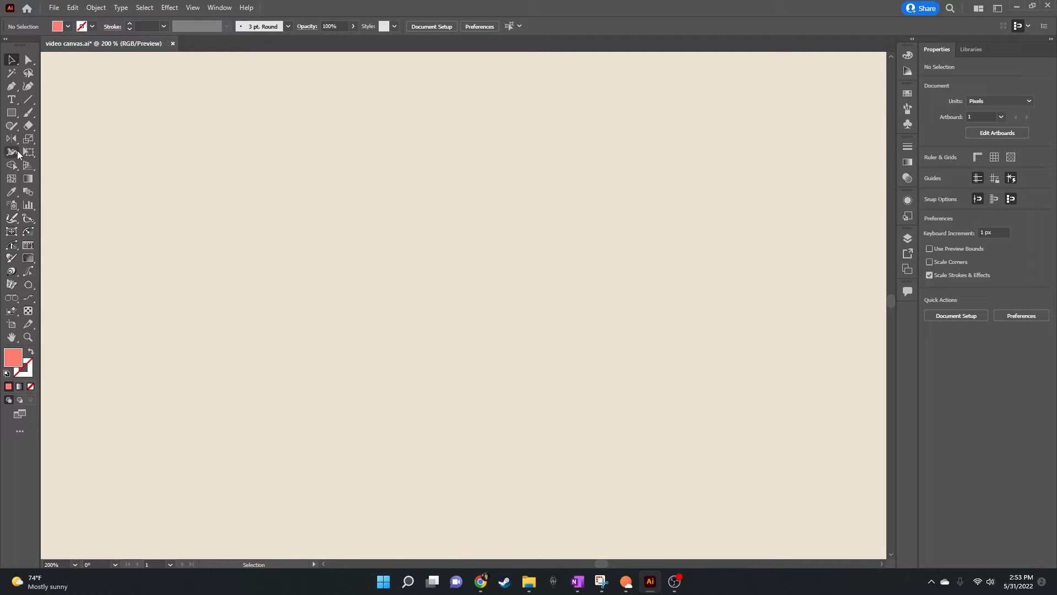
Step: Draw a circle about 66 px wide and a larger one about 104 px wide directly below it, on the same vertical axis
{"action": "left_click", "coordinate": [11, 113]}
{"action": "left_click_drag", "start_coordinate": [14, 117], "coordinate": [89, 144]}
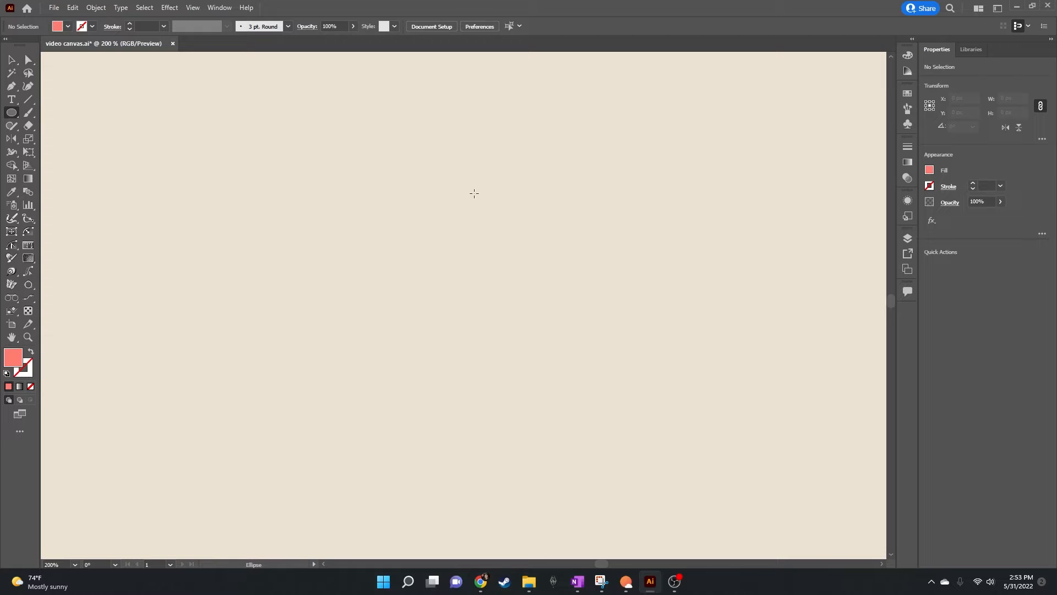
{"action": "left_click_drag", "start_coordinate": [467, 189], "coordinate": [516, 144]}
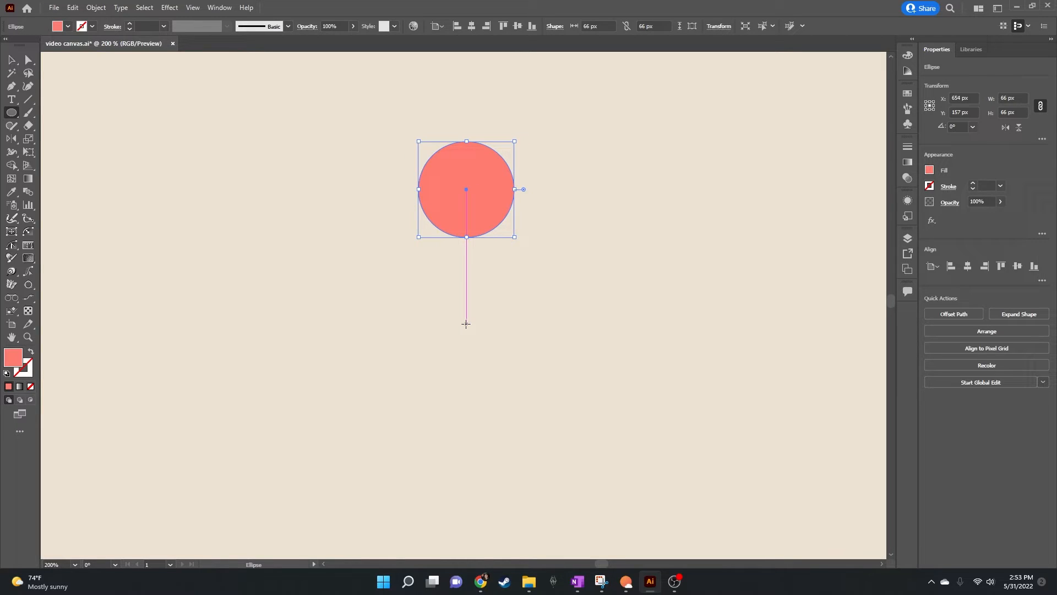
{"action": "left_click_drag", "start_coordinate": [466, 324], "coordinate": [542, 258]}
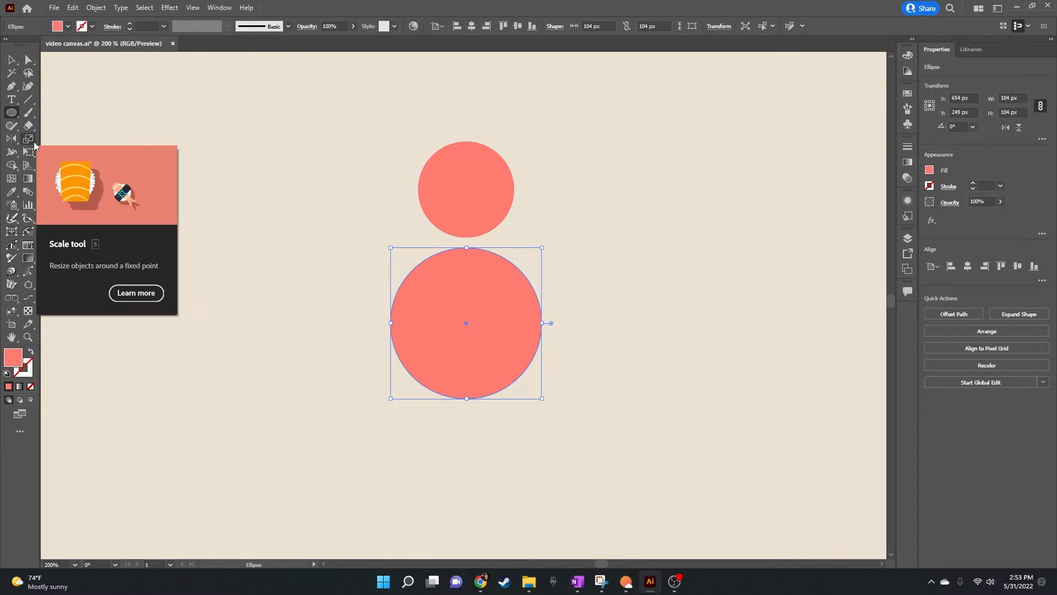
Step: Draw a neck rectangle about 22 by 191 px through both circles and a base rectangle about 55 by 42 px overlapping the large circle's bottom
{"action": "key", "text": "m"}
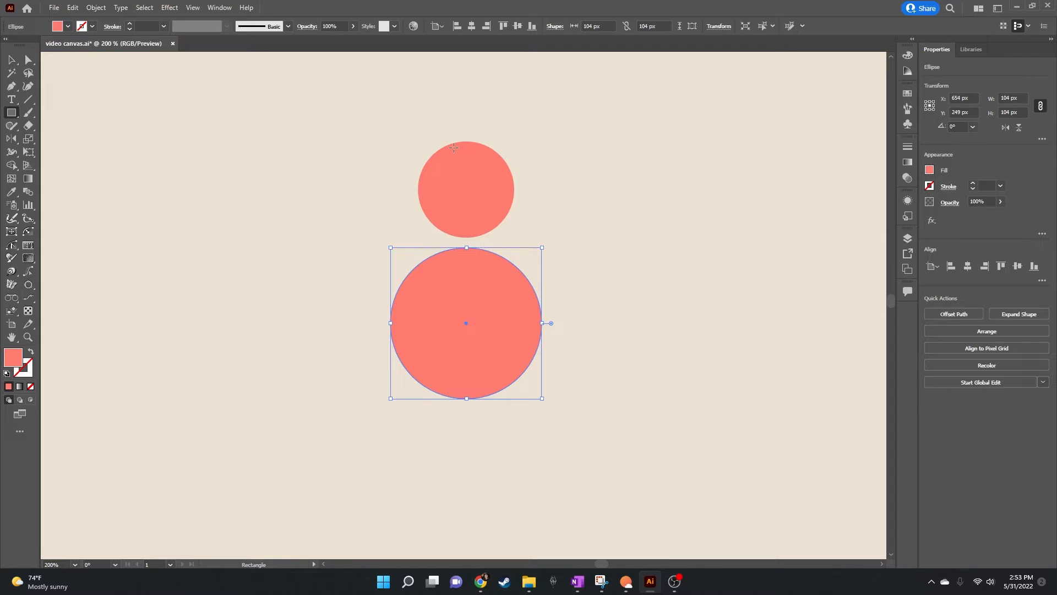
{"action": "left_click_drag", "start_coordinate": [454, 107], "coordinate": [486, 384]}
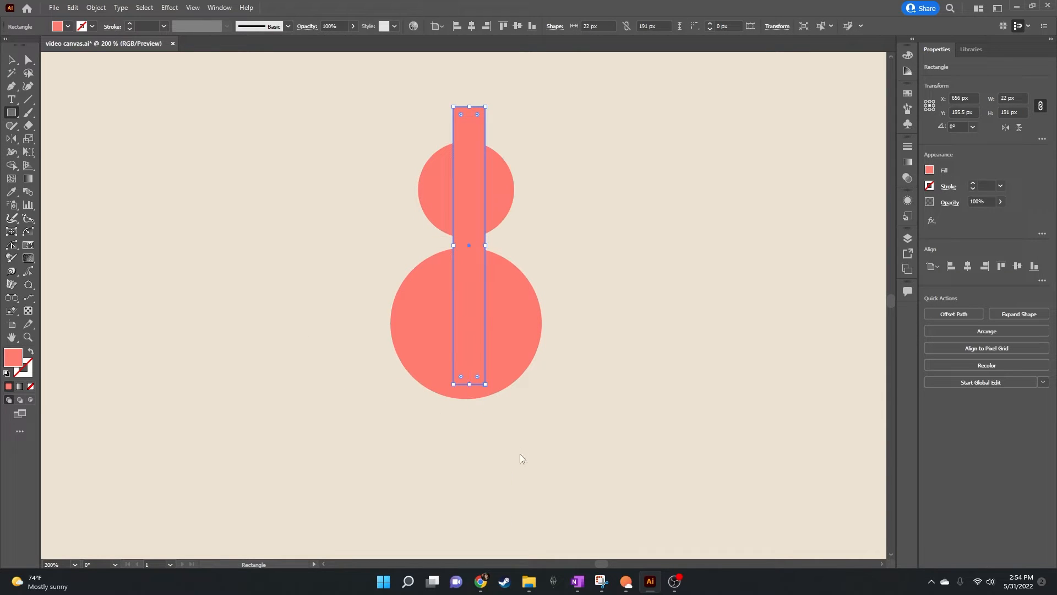
{"action": "left_click", "coordinate": [500, 424]}
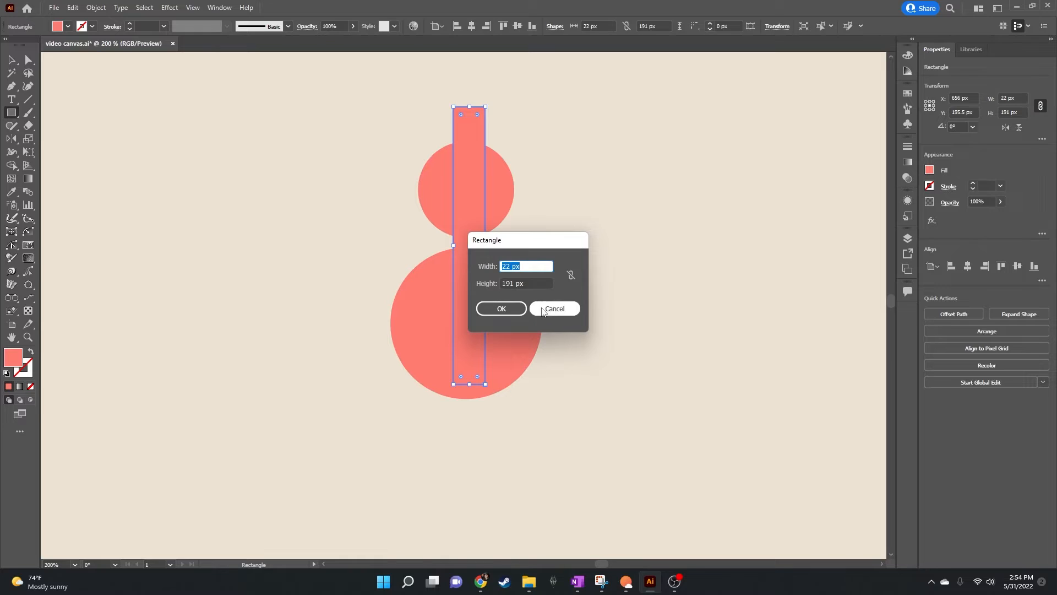
{"action": "key", "text": "Escape"}
{"action": "left_click_drag", "start_coordinate": [503, 426], "coordinate": [423, 364]}
Step: Select both circles and both rectangles and align them to their horizontal centre
{"action": "left_click", "coordinate": [11, 59]}
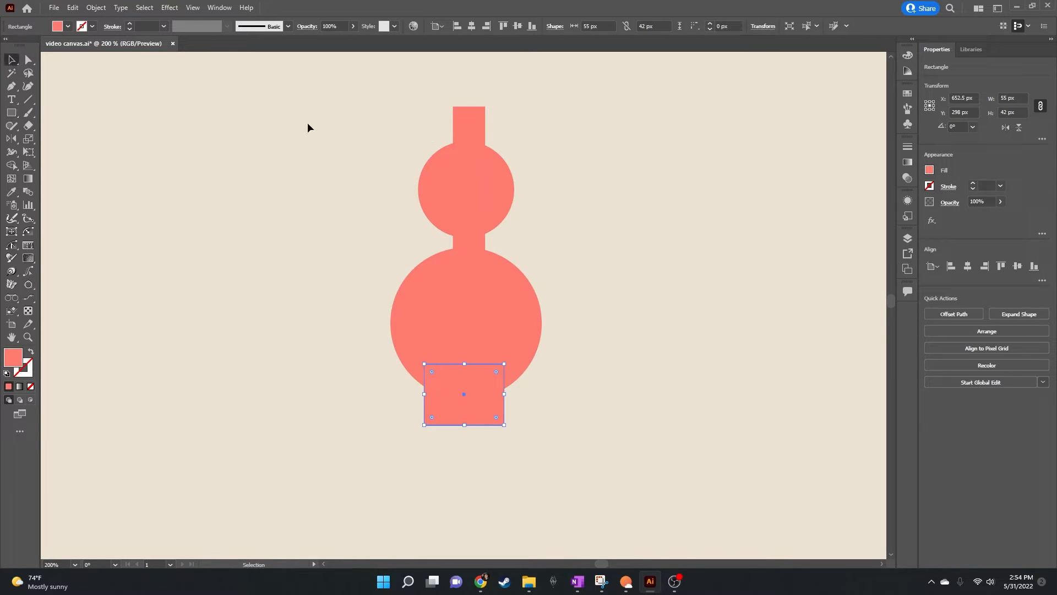
{"action": "left_click_drag", "start_coordinate": [528, 91], "coordinate": [359, 467]}
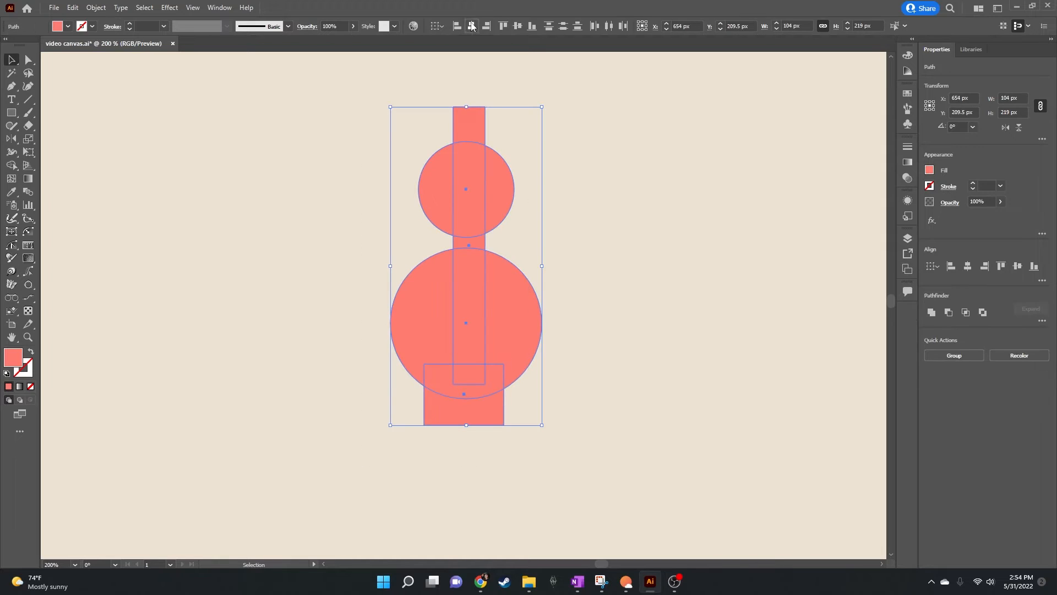
{"action": "left_click", "coordinate": [472, 25]}
Step: Add a lip rectangle about 27 by 11 px at the top of the neck and align all the shapes to their horizontal centre
{"action": "left_click", "coordinate": [12, 112]}
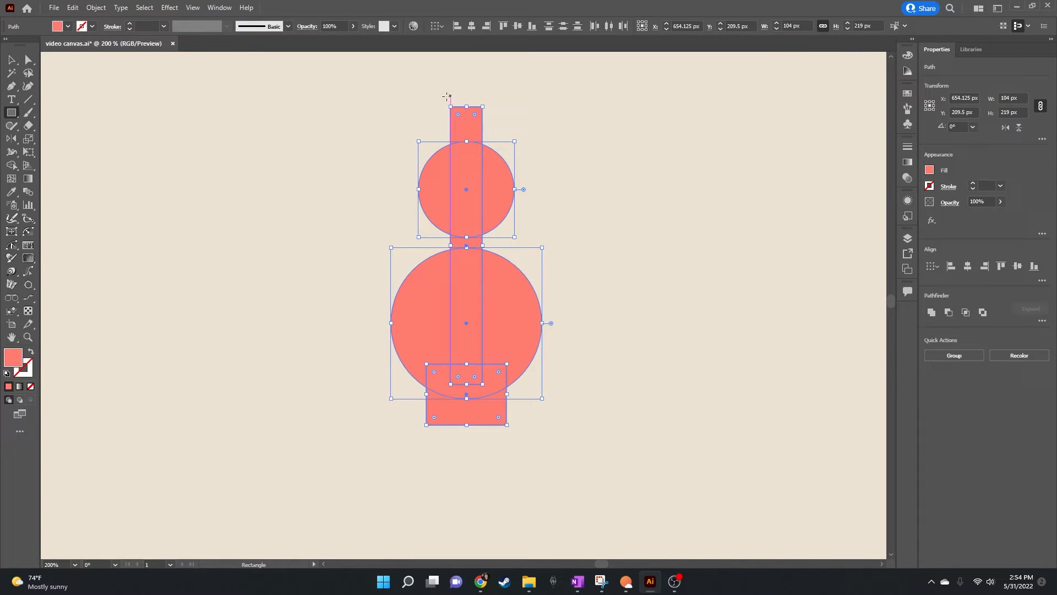
{"action": "left_click_drag", "start_coordinate": [449, 97], "coordinate": [491, 112]}
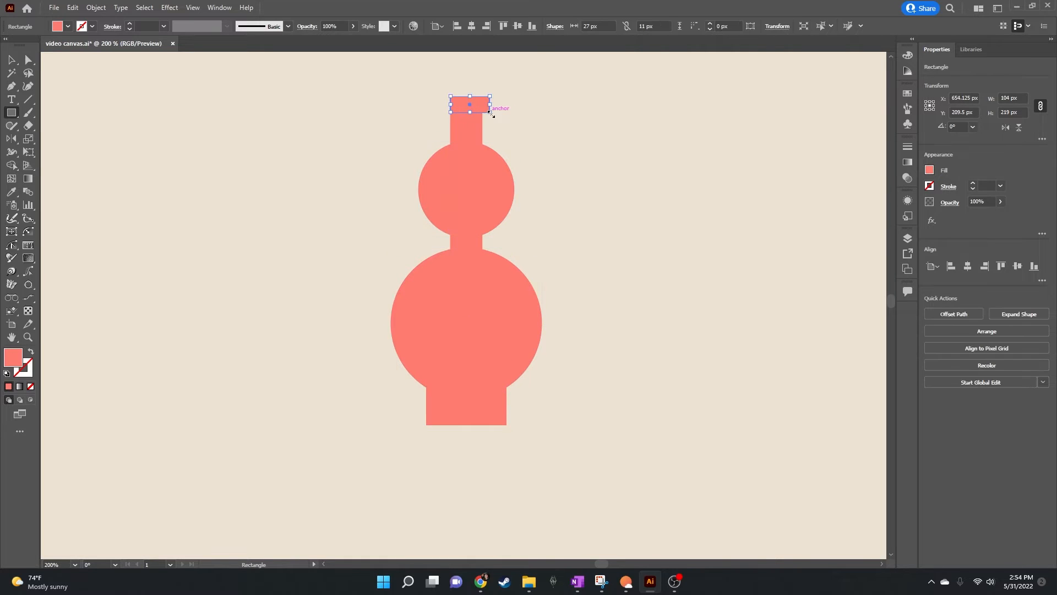
{"action": "left_click", "coordinate": [11, 59]}
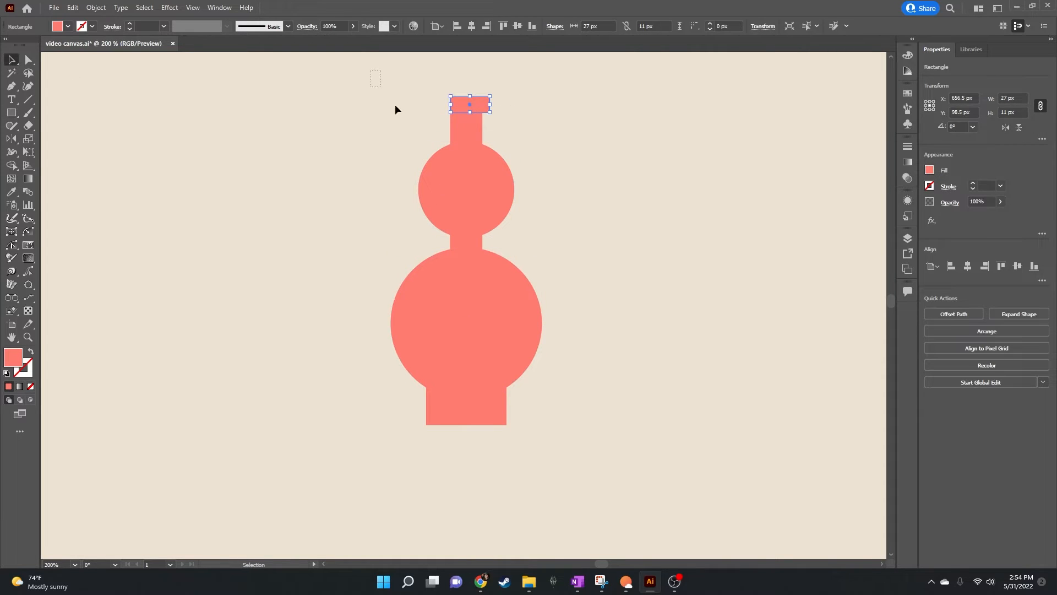
{"action": "left_click_drag", "start_coordinate": [395, 109], "coordinate": [550, 478]}
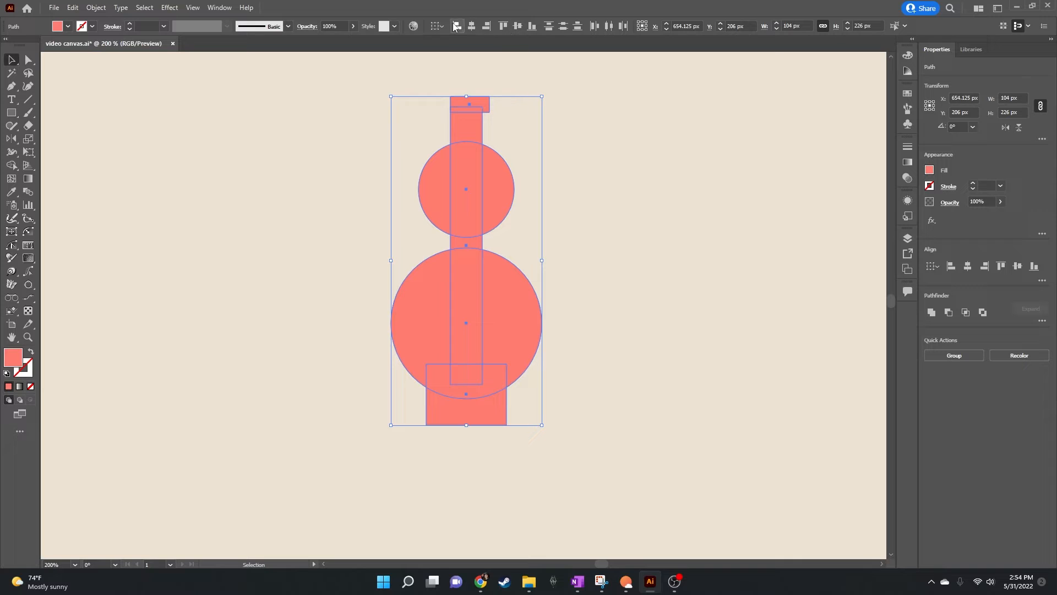
{"action": "left_click", "coordinate": [472, 26]}
{"action": "left_click", "coordinate": [590, 220]}
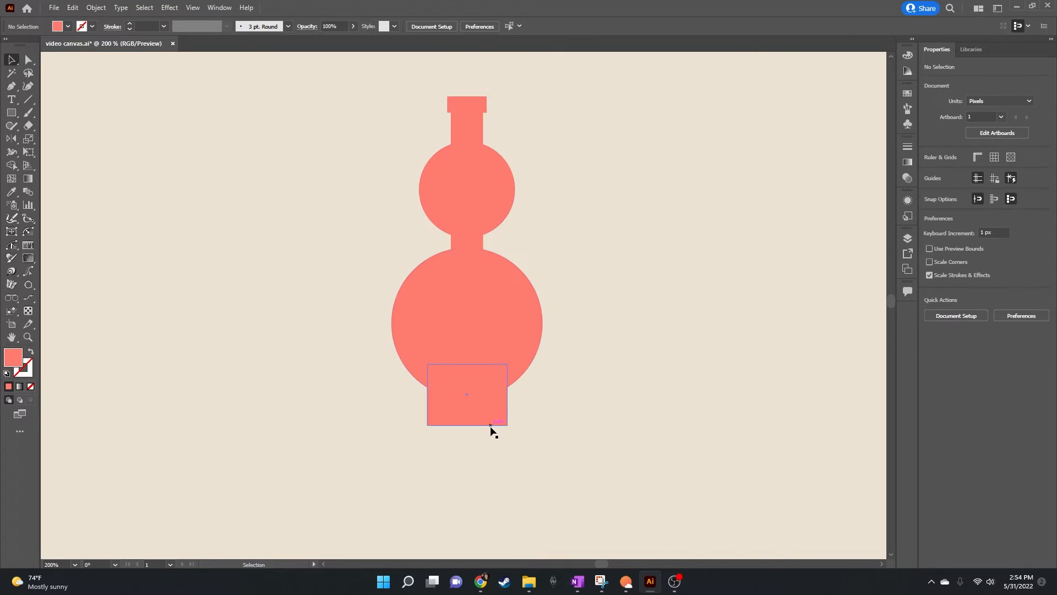
Step: Move the base rectangle up until it only slightly protrudes below the large circle, and unite all the bottle shapes into one path
{"action": "left_click_drag", "start_coordinate": [490, 418], "coordinate": [491, 397]}
{"action": "left_click", "coordinate": [623, 247]}
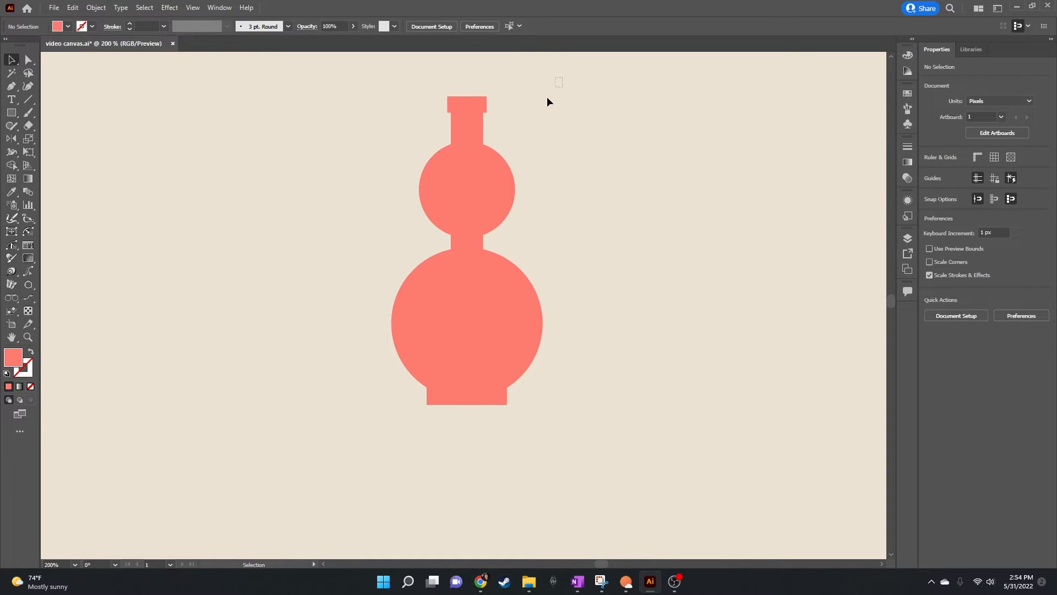
{"action": "left_click_drag", "start_coordinate": [547, 97], "coordinate": [313, 454]}
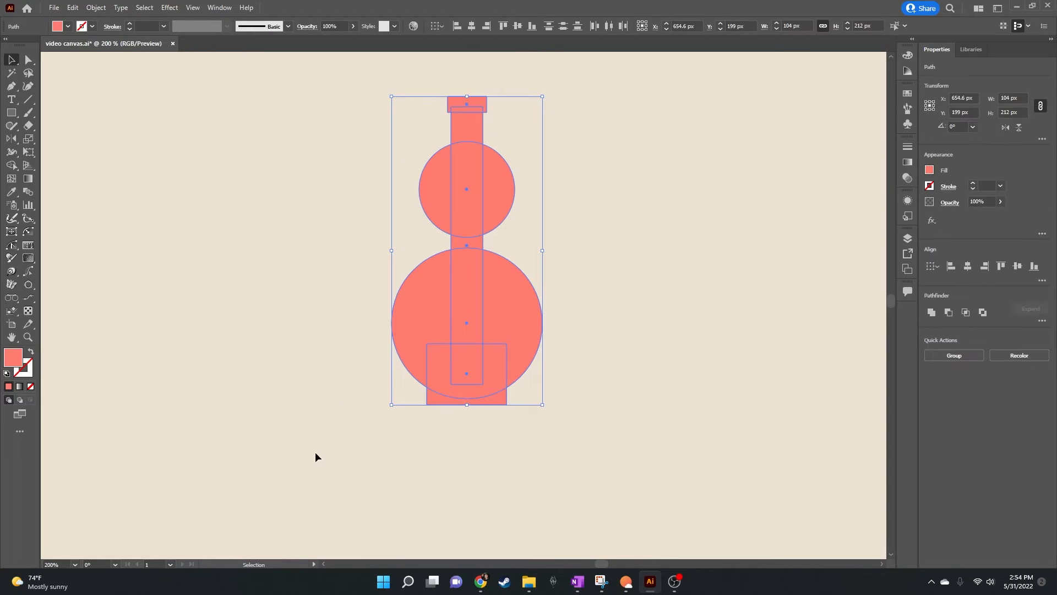
{"action": "left_click", "coordinate": [931, 312]}
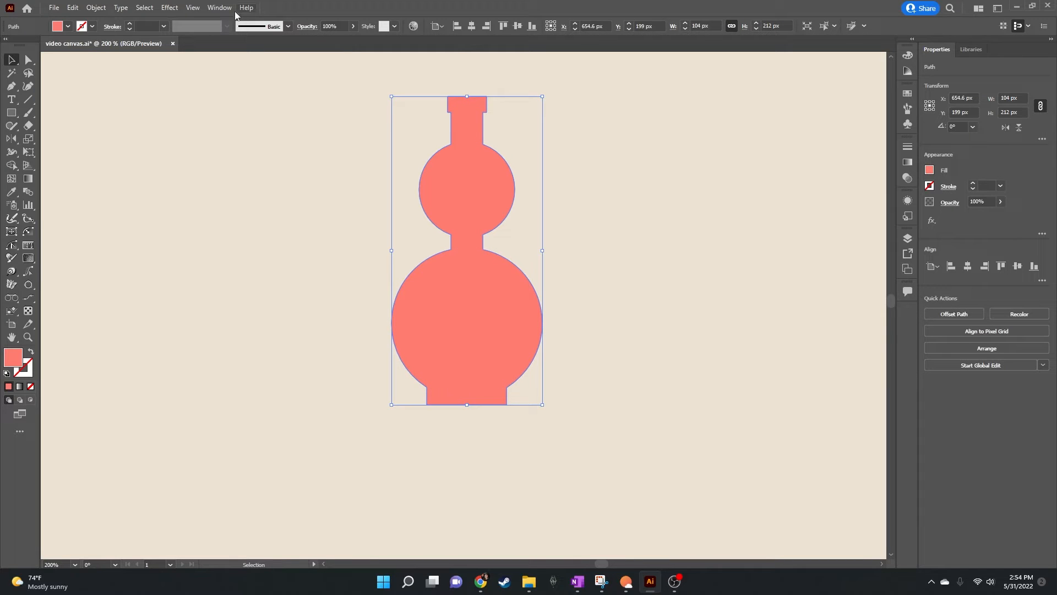
Step: Show the floating Pathfinder options and place them on the empty canvas beside the bottle
{"action": "left_click", "coordinate": [219, 8]}
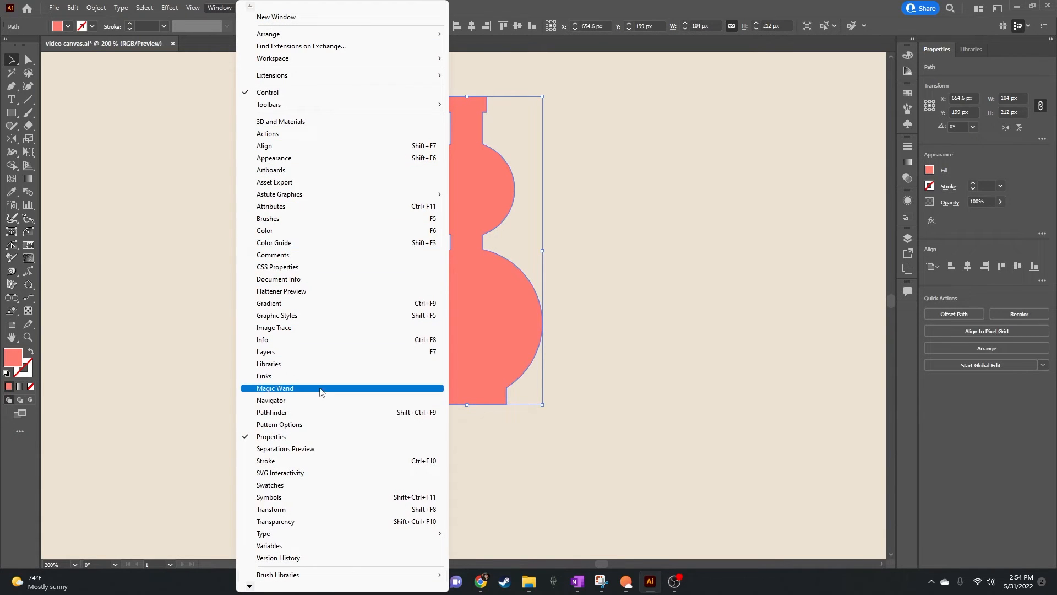
{"action": "left_click", "coordinate": [318, 413]}
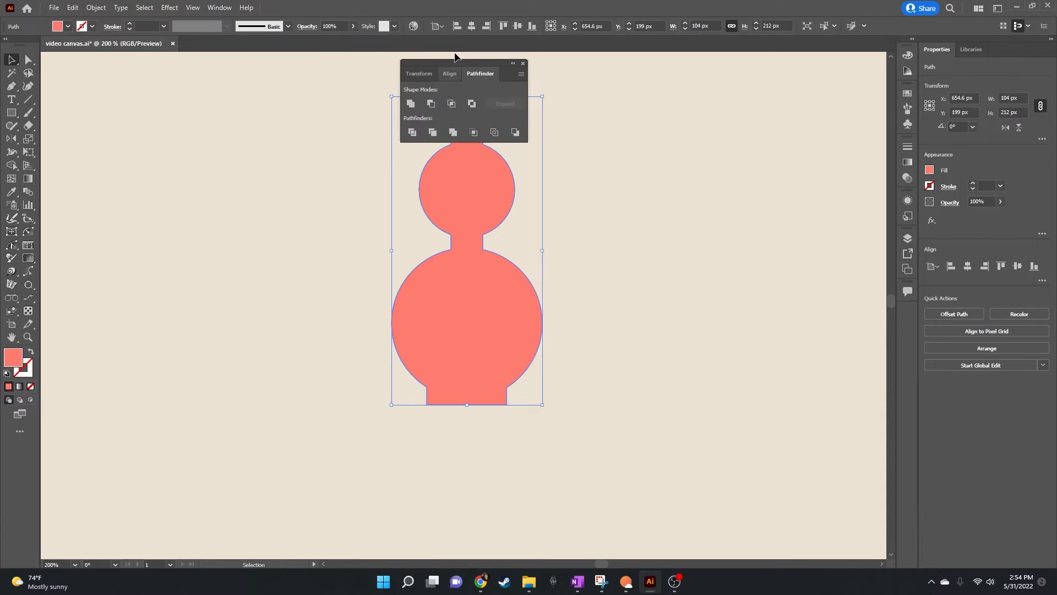
{"action": "left_click_drag", "start_coordinate": [453, 66], "coordinate": [710, 76]}
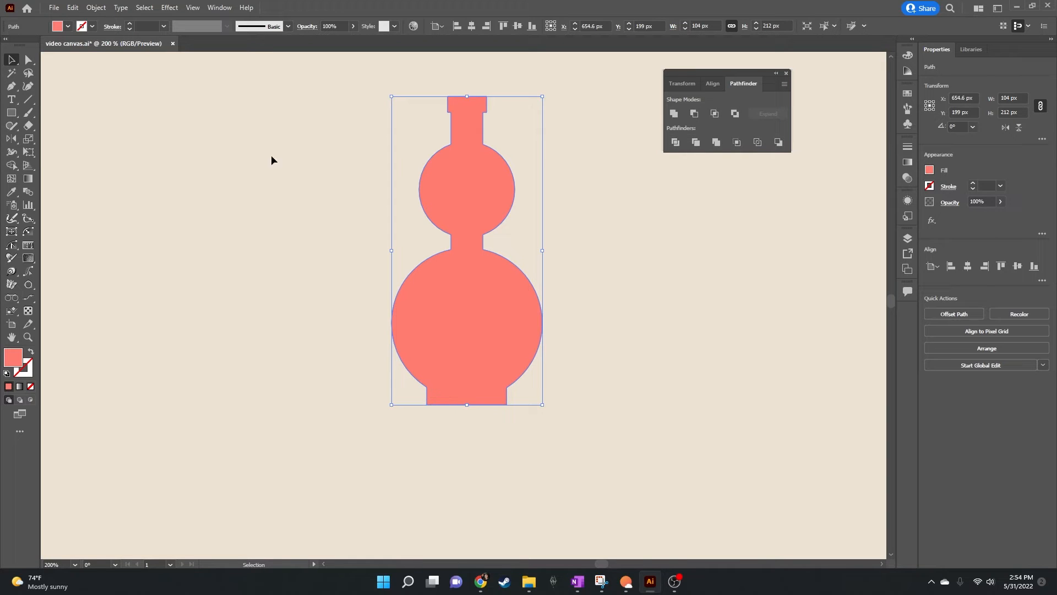
Step: Round the corners of the bottle's lip and the corners where the neck meets the upper circle
{"action": "left_click_drag", "start_coordinate": [11, 112], "coordinate": [62, 138]}
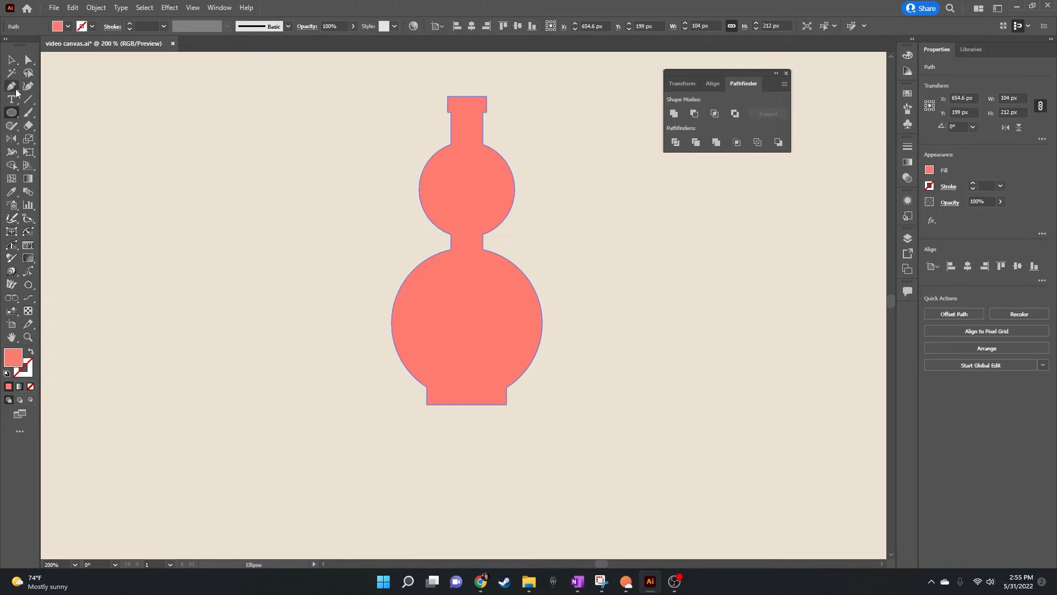
{"action": "key", "text": "a"}
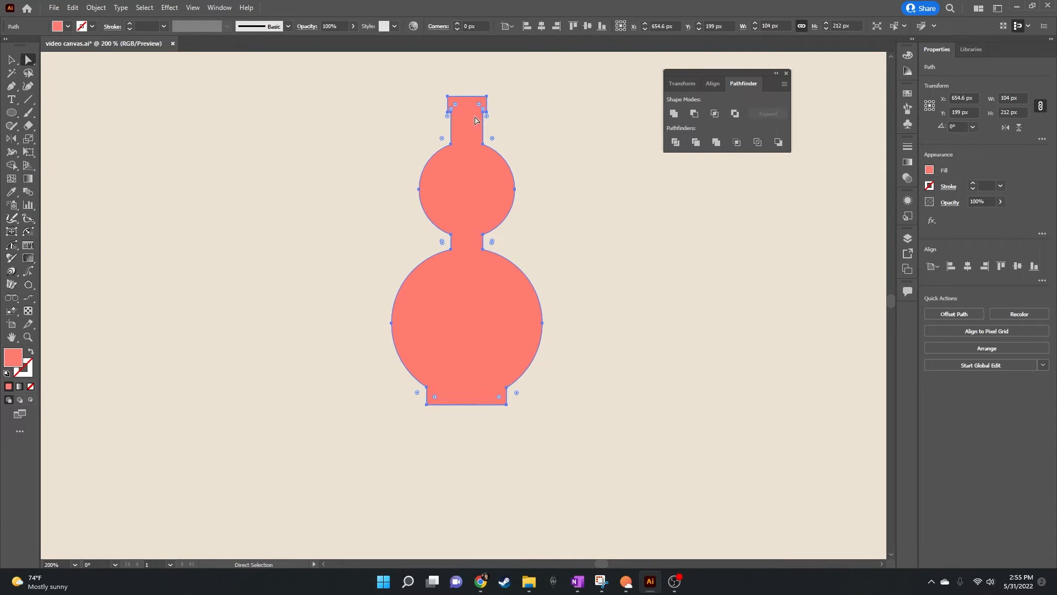
{"action": "scroll", "coordinate": [467, 259], "scroll_direction": "up", "scroll_amount": 3}
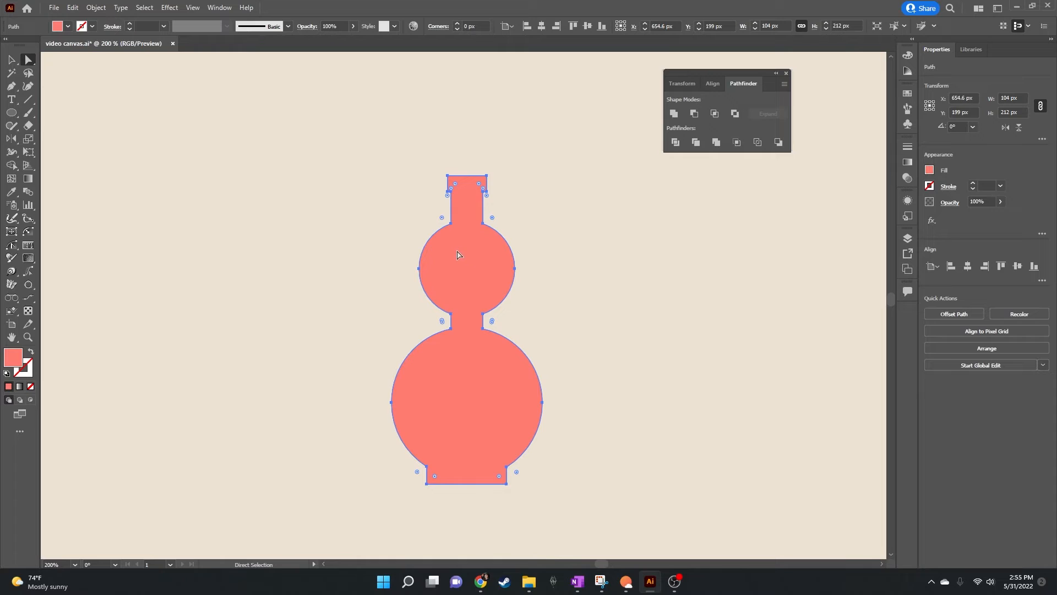
{"action": "scroll", "coordinate": [457, 255], "scroll_direction": "up", "scroll_amount": 3}
{"action": "scroll", "coordinate": [518, 256], "scroll_direction": "up", "scroll_amount": 3}
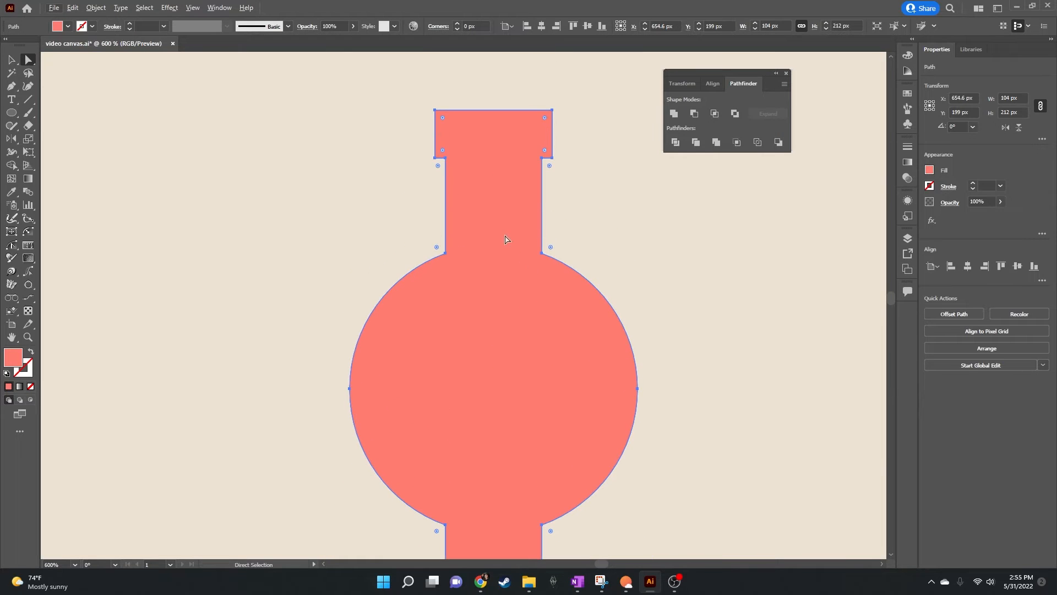
{"action": "left_click", "coordinate": [443, 119]}
{"action": "left_click", "coordinate": [544, 118], "text": "shift"}
{"action": "left_click_drag", "start_coordinate": [445, 153], "coordinate": [448, 130]}
{"action": "left_click", "coordinate": [444, 252]}
Step: Round the four inner corners of the waist between the two circles with a radius of about 7 px
{"action": "scroll", "coordinate": [533, 307], "scroll_direction": "down", "scroll_amount": 5}
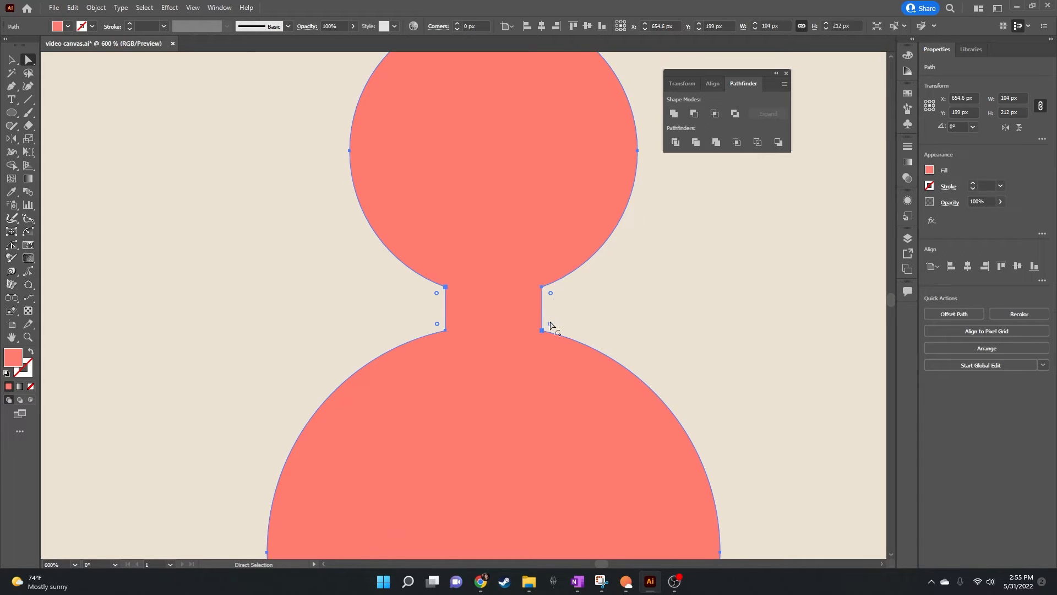
{"action": "left_click_drag", "start_coordinate": [550, 323], "coordinate": [646, 290]}
{"action": "scroll", "coordinate": [648, 286], "scroll_direction": "up", "scroll_amount": 2}
Step: Round the two lower corners of the bottle's base generously and deselect the shape
{"action": "scroll", "coordinate": [647, 287], "scroll_direction": "down", "scroll_amount": 9}
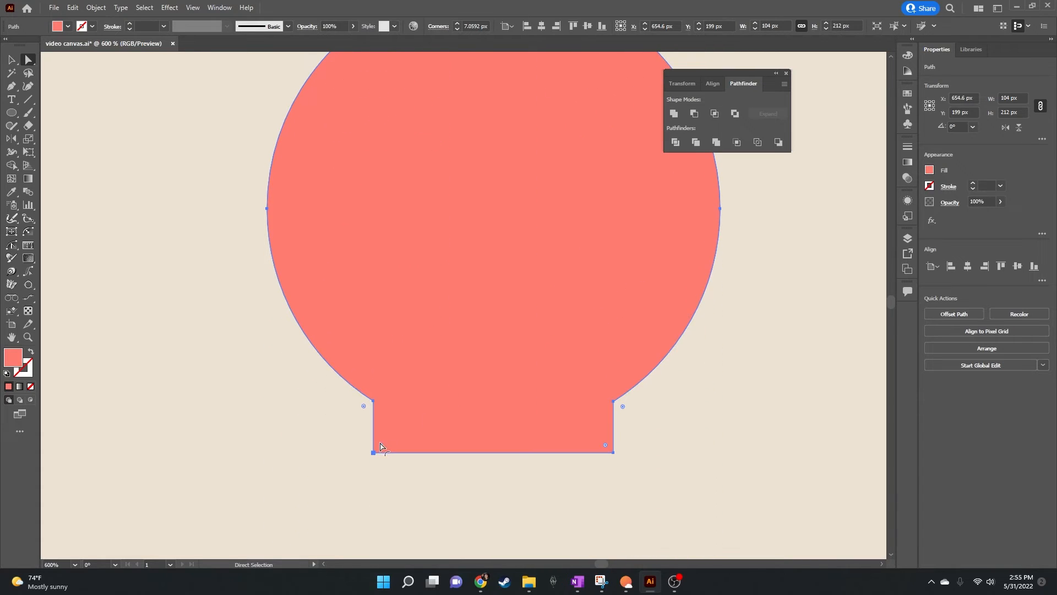
{"action": "left_click", "coordinate": [380, 444]}
{"action": "left_click", "coordinate": [605, 445], "text": "shift"}
{"action": "left_click_drag", "start_coordinate": [606, 445], "coordinate": [569, 411]}
{"action": "left_click", "coordinate": [12, 59]}
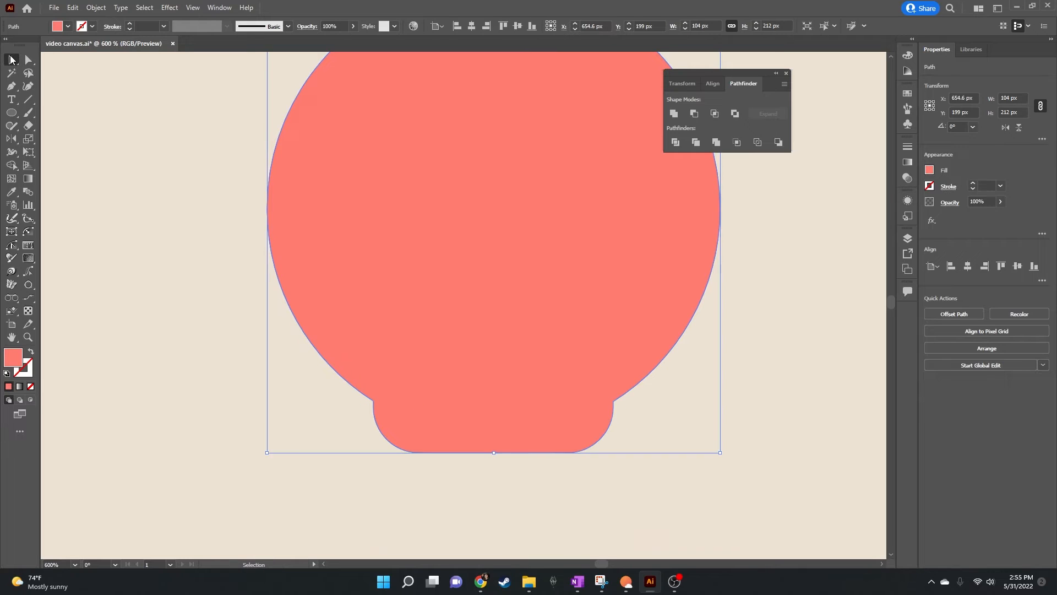
{"action": "left_click", "coordinate": [758, 259]}
Step: Move the bottle down about 10 px and draw a 32 px circle centred in its upper bulb and a larger circle centred in its lower bulb
{"action": "scroll", "coordinate": [553, 235], "scroll_direction": "down", "scroll_amount": 5}
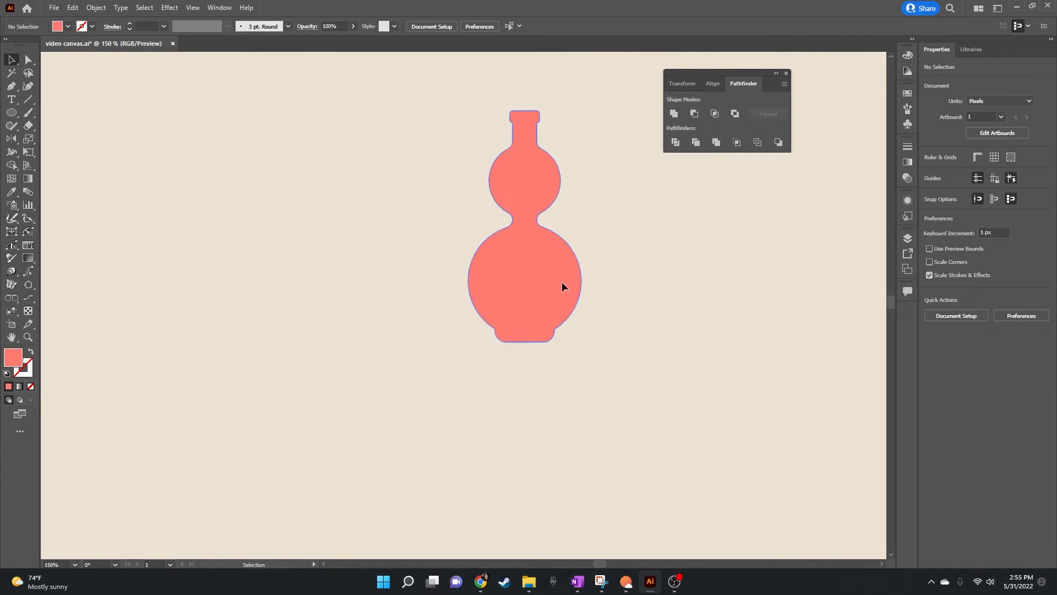
{"action": "left_click_drag", "start_coordinate": [562, 282], "coordinate": [559, 292]}
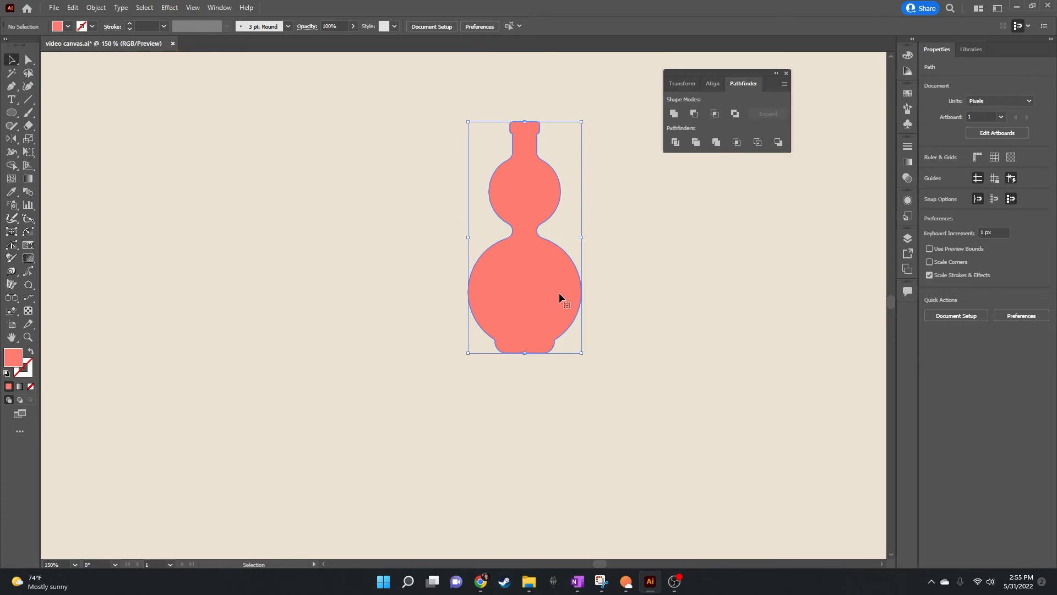
{"action": "left_click", "coordinate": [11, 113]}
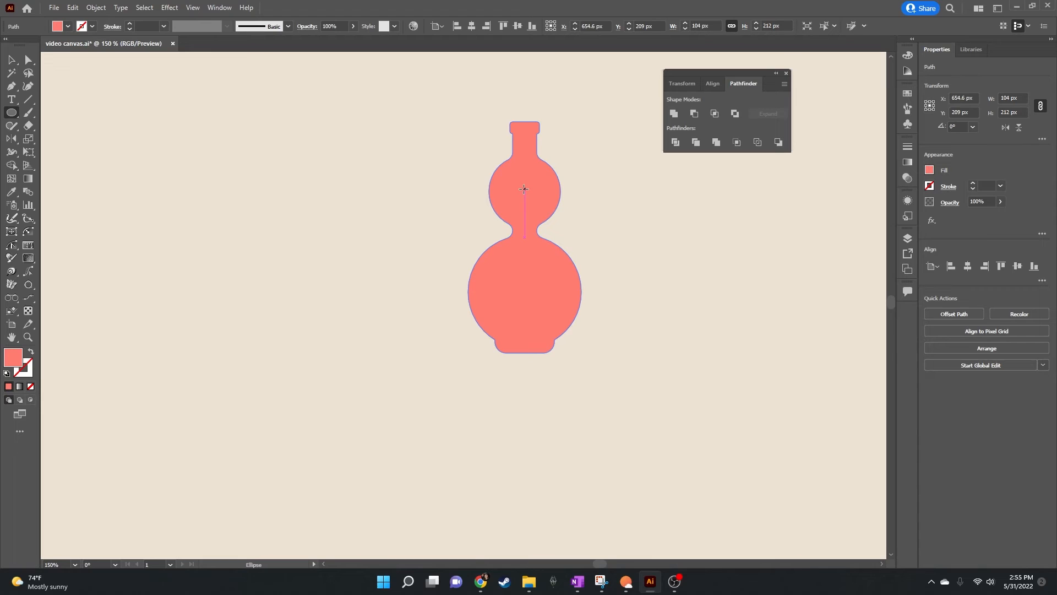
{"action": "left_click_drag", "start_coordinate": [524, 189], "coordinate": [543, 172]}
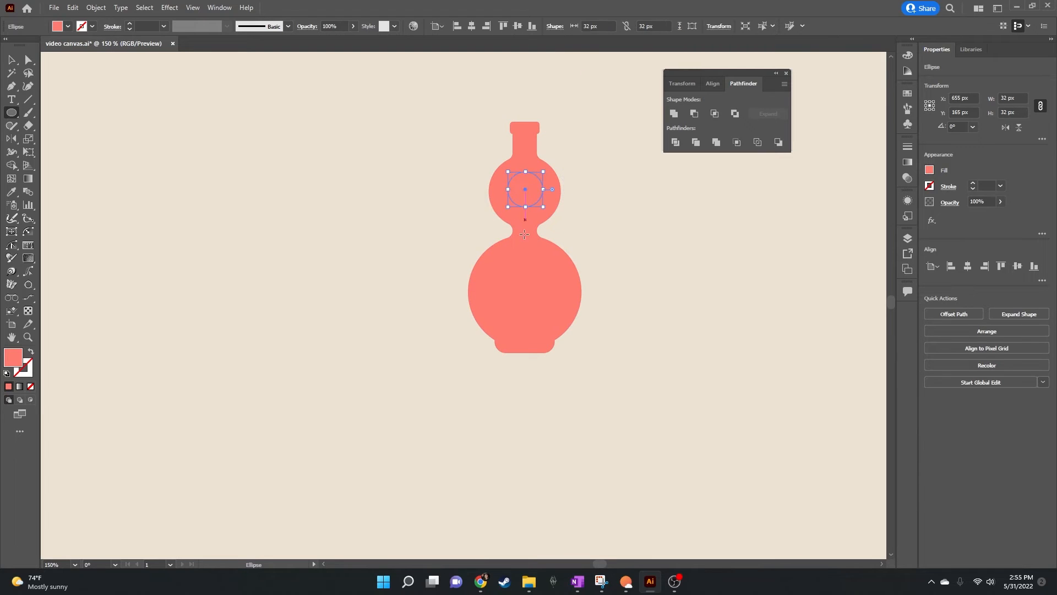
{"action": "left_click_drag", "start_coordinate": [525, 291], "coordinate": [557, 259]}
Step: Select the bottle with both inner circles and subtract the circles from it with Minus Front
{"action": "left_click", "coordinate": [16, 64]}
{"action": "left_click_drag", "start_coordinate": [472, 98], "coordinate": [586, 377]}
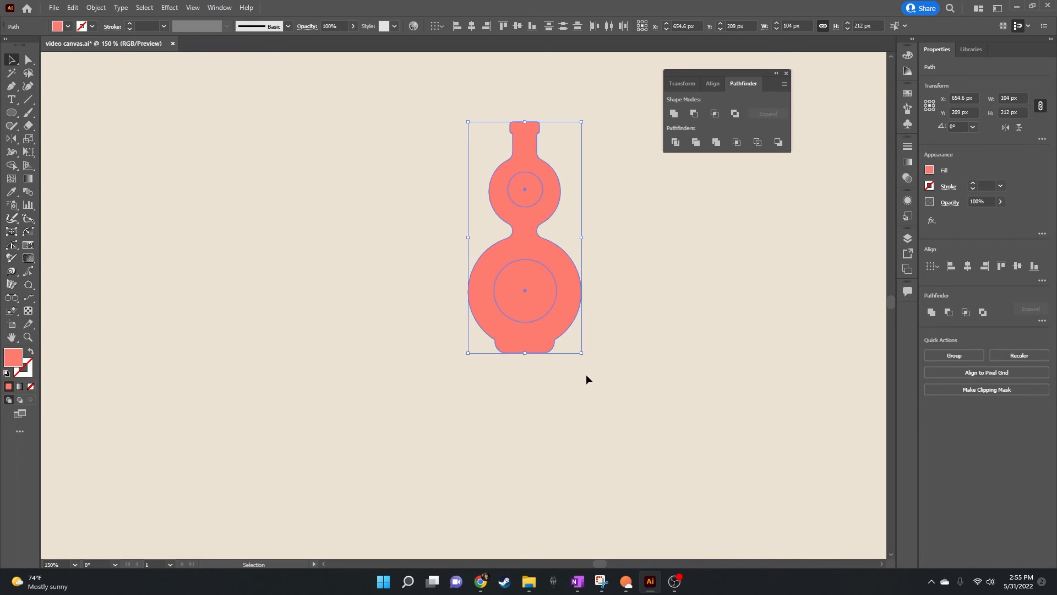
{"action": "left_click", "coordinate": [694, 115]}
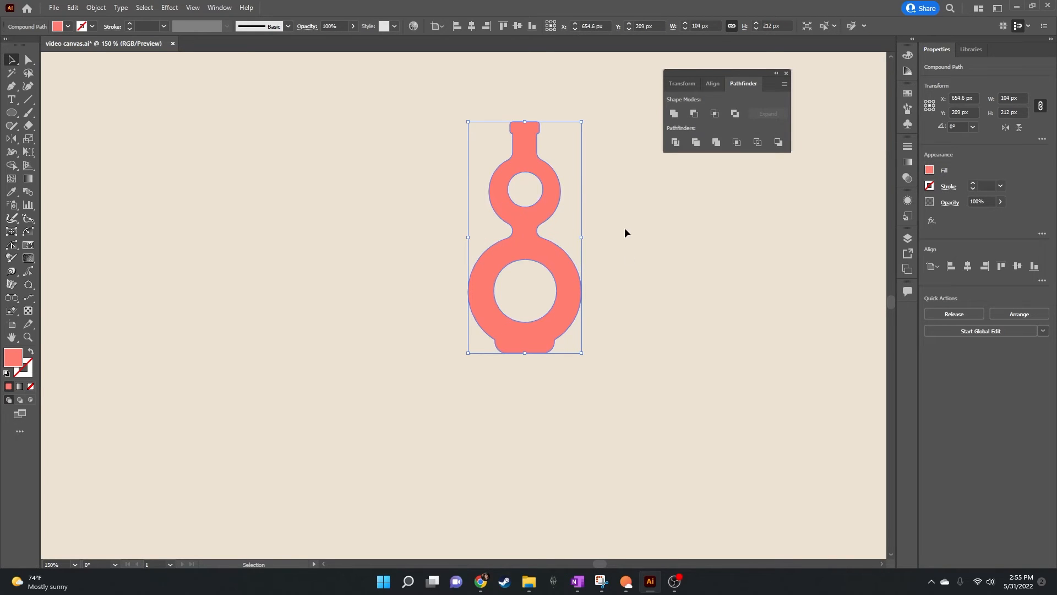
{"action": "left_click", "coordinate": [644, 274]}
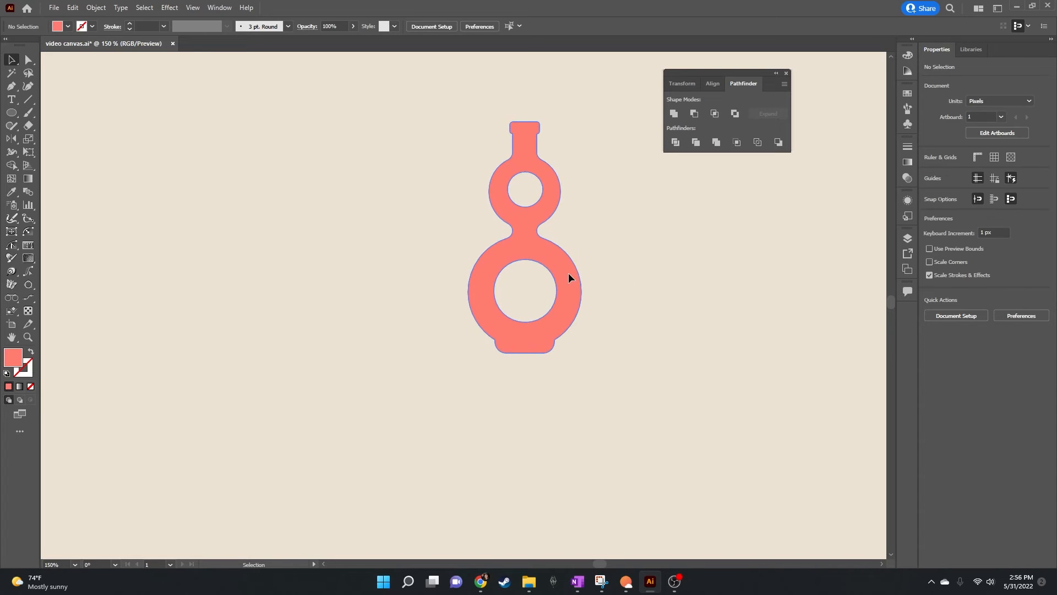
Step: Reposition the pierced bottle slightly higher on the canvas as one object and deselect it
{"action": "mouse_move", "coordinate": [568, 279]}
{"action": "left_mouse_down"}
{"action": "mouse_move", "coordinate": [600, 280]}
{"action": "mouse_move", "coordinate": [568, 280]}
{"action": "left_mouse_up"}
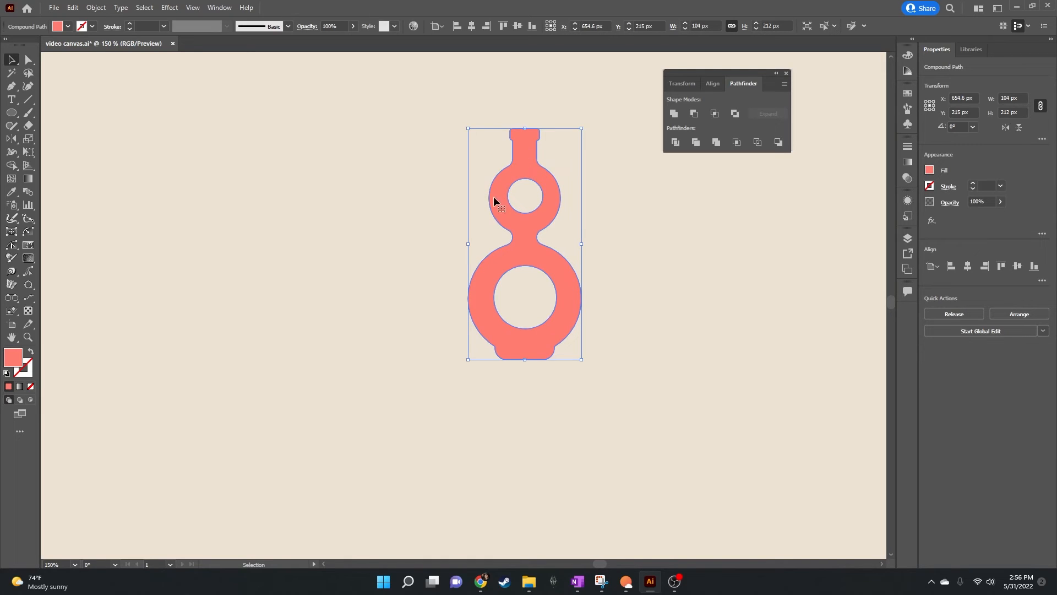
{"action": "left_click_drag", "start_coordinate": [503, 316], "coordinate": [509, 337]}
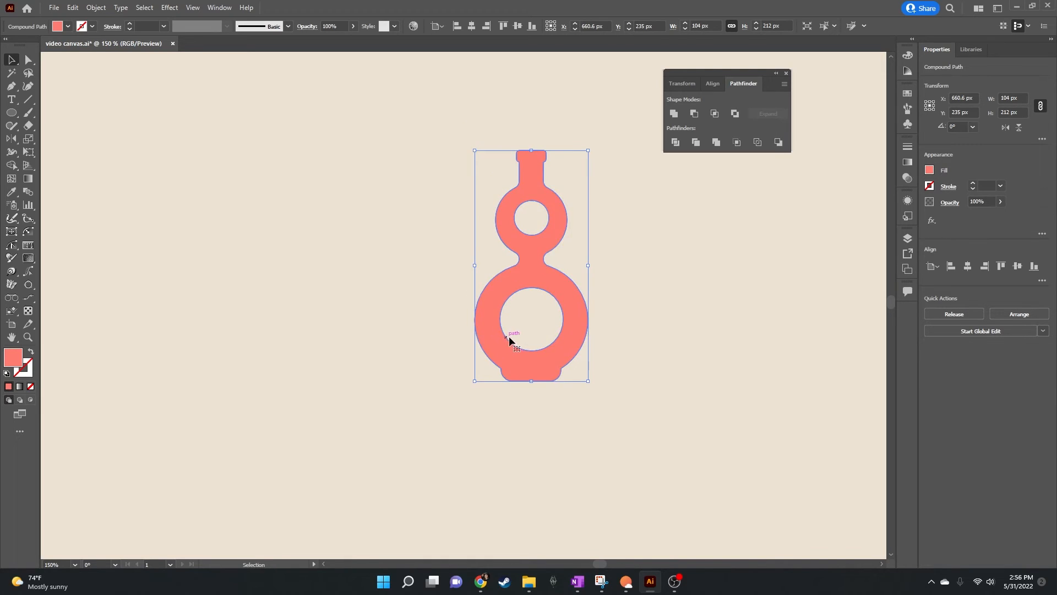
{"action": "left_click_drag", "start_coordinate": [556, 295], "coordinate": [554, 241]}
{"action": "left_click", "coordinate": [611, 242]}
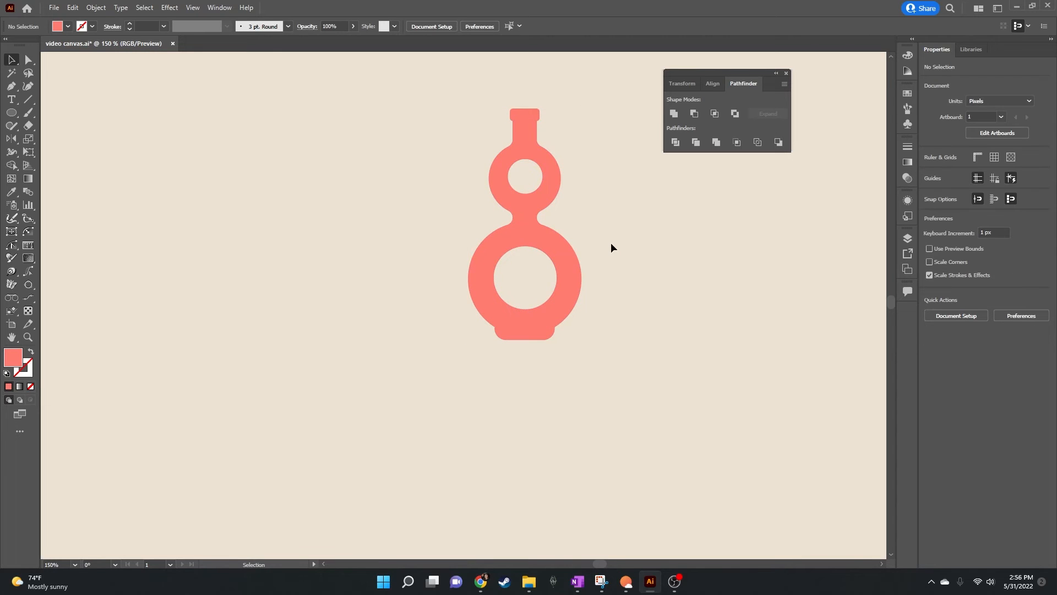